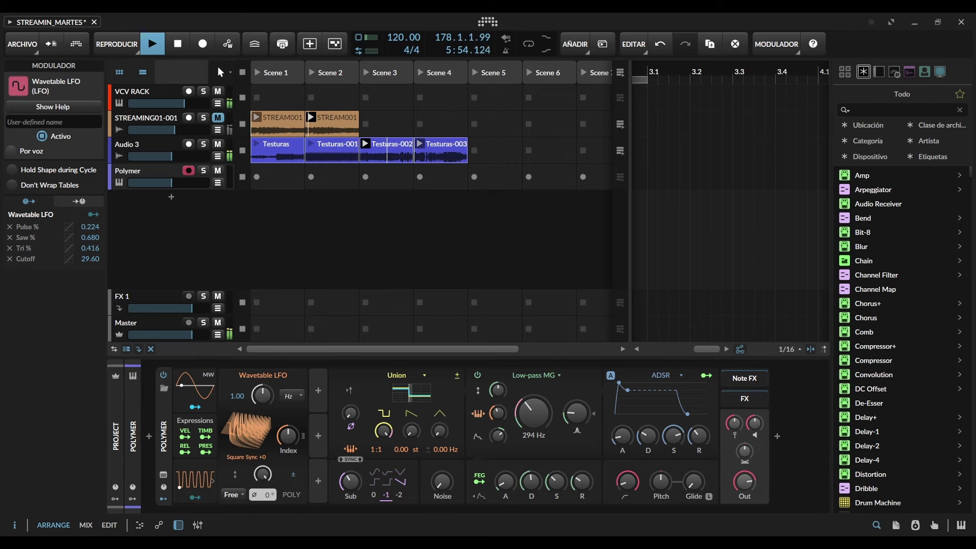
Switch to File Explorer, go up from 5.2 Beta 7 to view the installed Bitwig Studio versions, and close the window
key("alt+Tab")
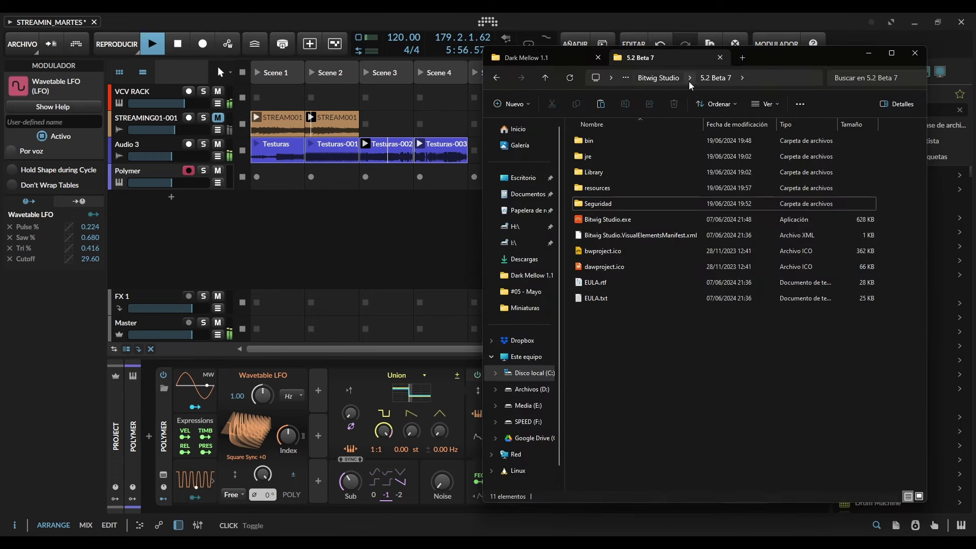
left_click(670, 78)
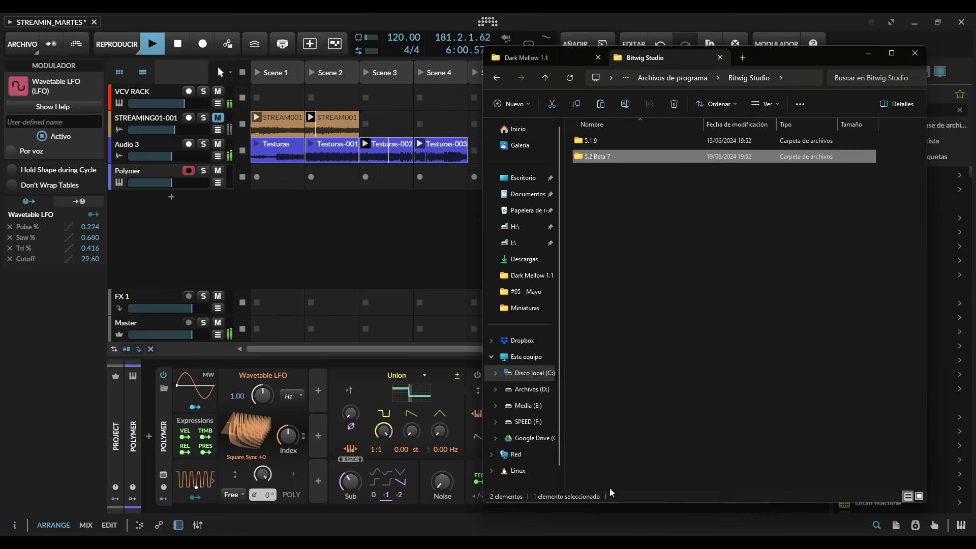
left_click(914, 53)
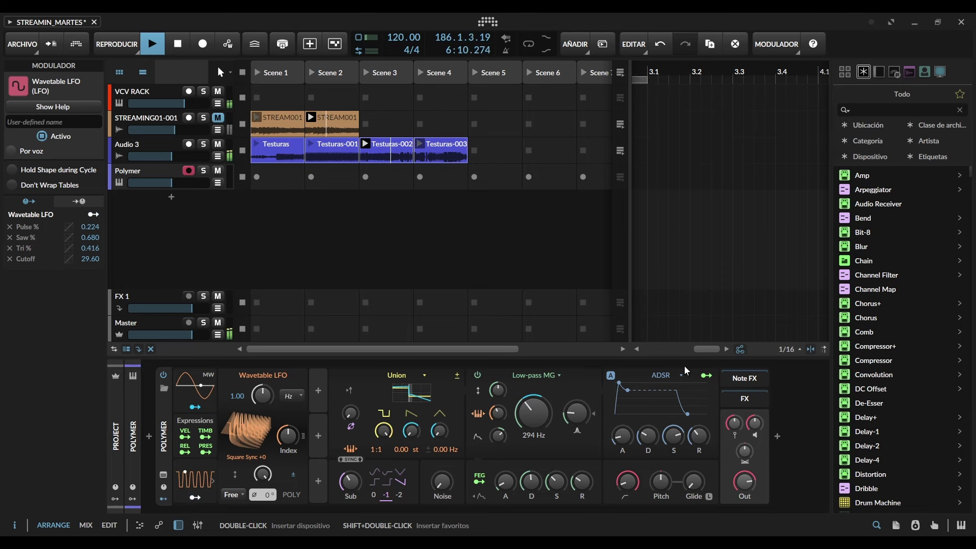
Switch to the browser and read the Java requirement in the README of the bitwig-theme-editor repository
key("alt+Tab")
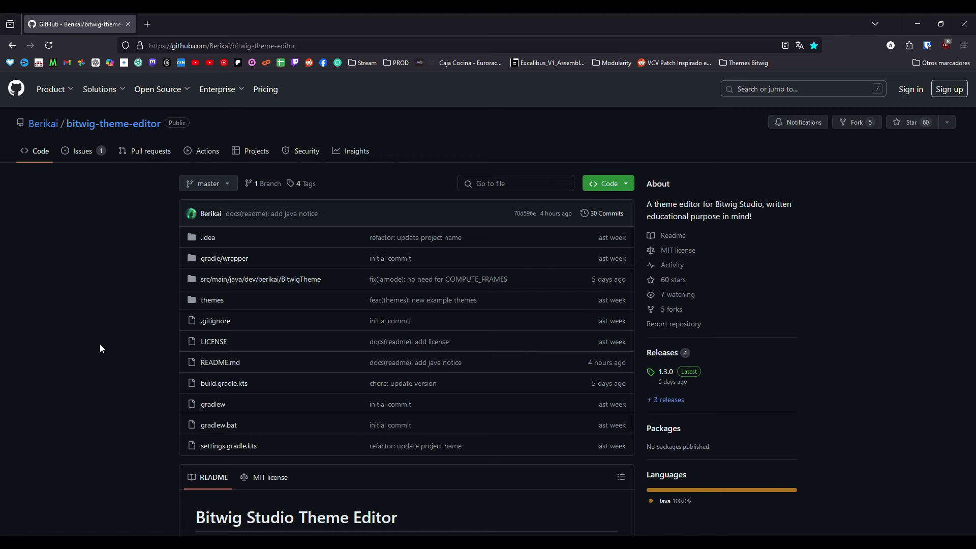
scroll(537, 330, "down", 5)
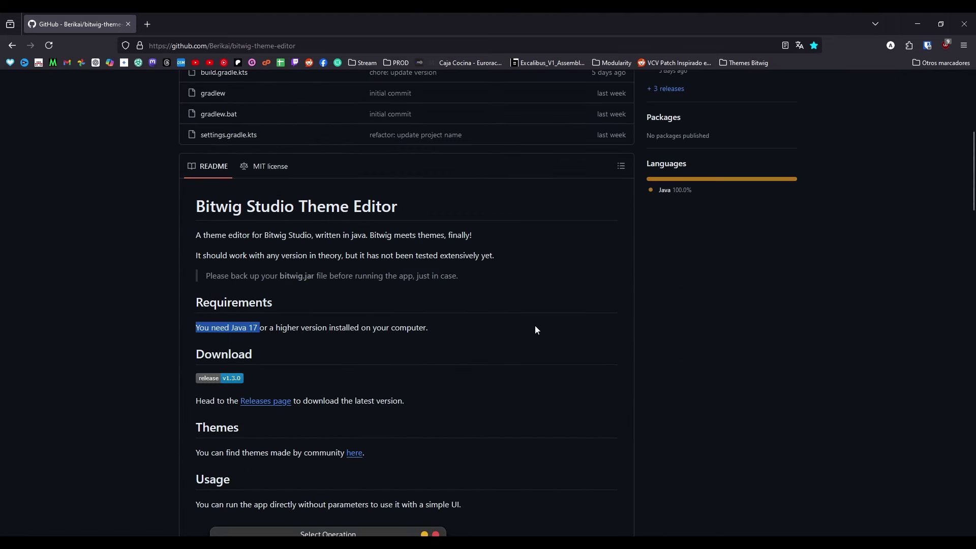
scroll(530, 337, "up", 1)
left_click(283, 400)
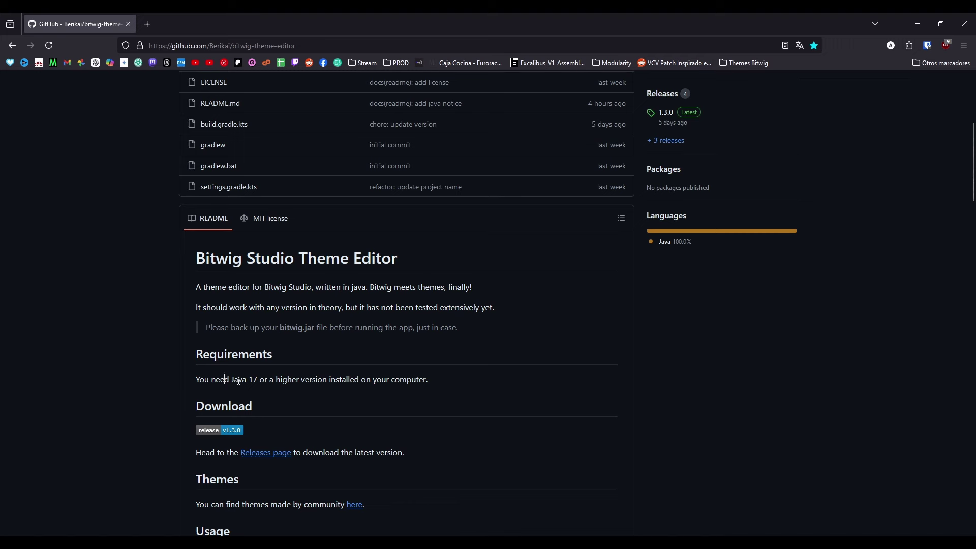
left_click_drag(224, 380, 297, 381)
left_click(401, 405)
View the bookmarked Oracle Java Downloads page and the "Descargar Java para Windows" page in the Themes Bitwig folder
left_click(742, 63)
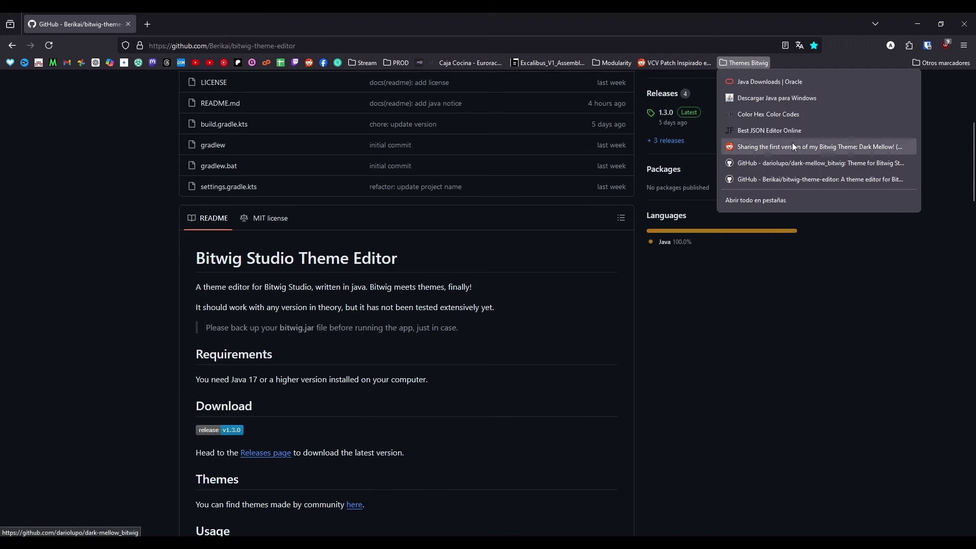
left_click(770, 82)
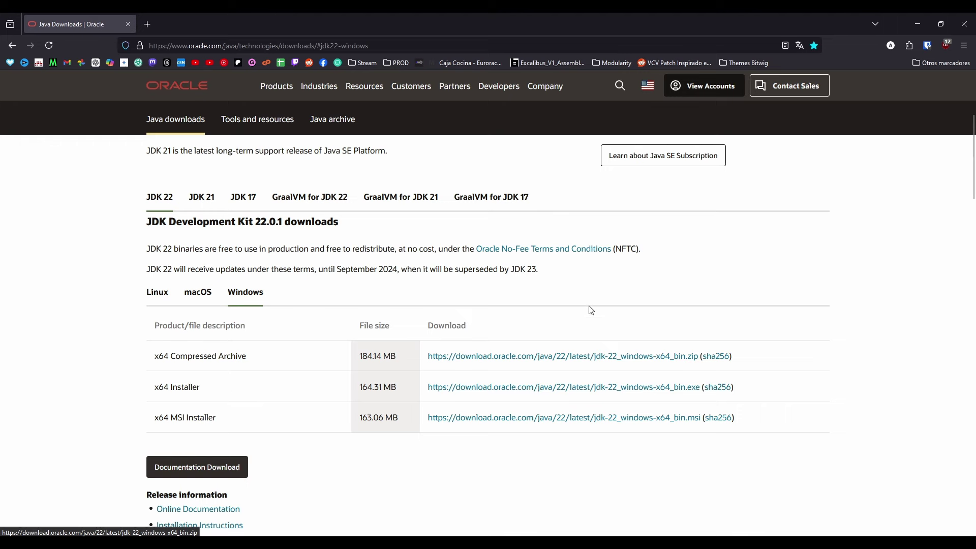
left_click(766, 60)
left_click(765, 102)
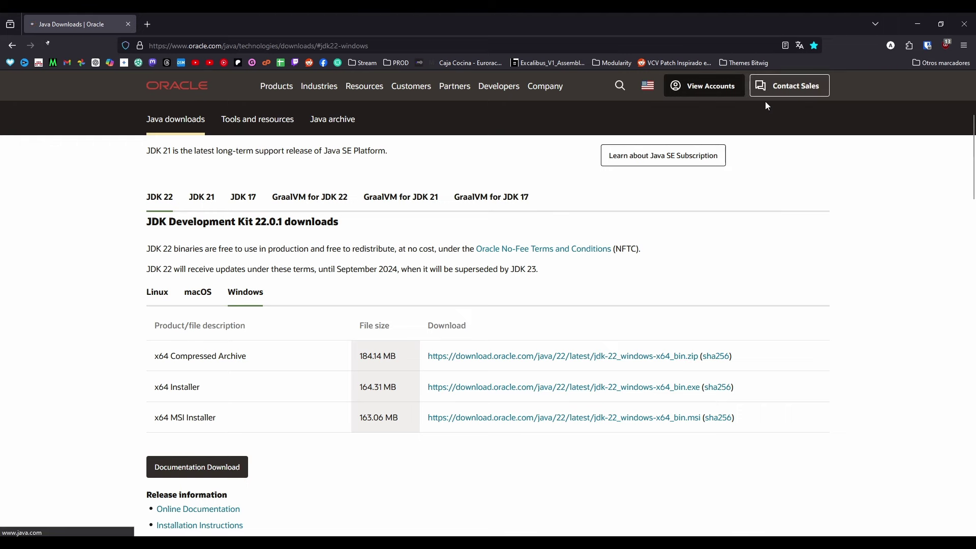
left_click(378, 46)
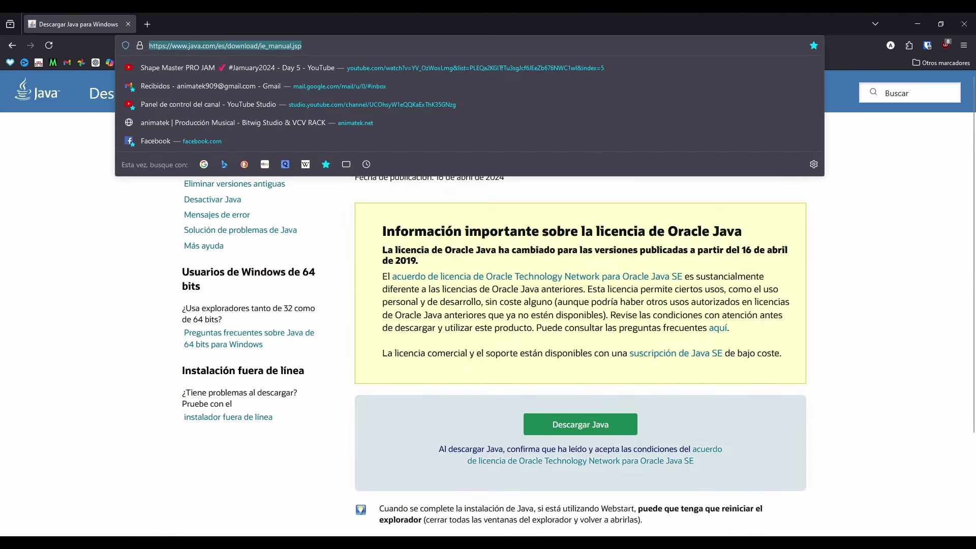
Return to the bookmarked Oracle Java Downloads page and pick the JDK 22 x64 Installer for Windows
left_click(731, 62)
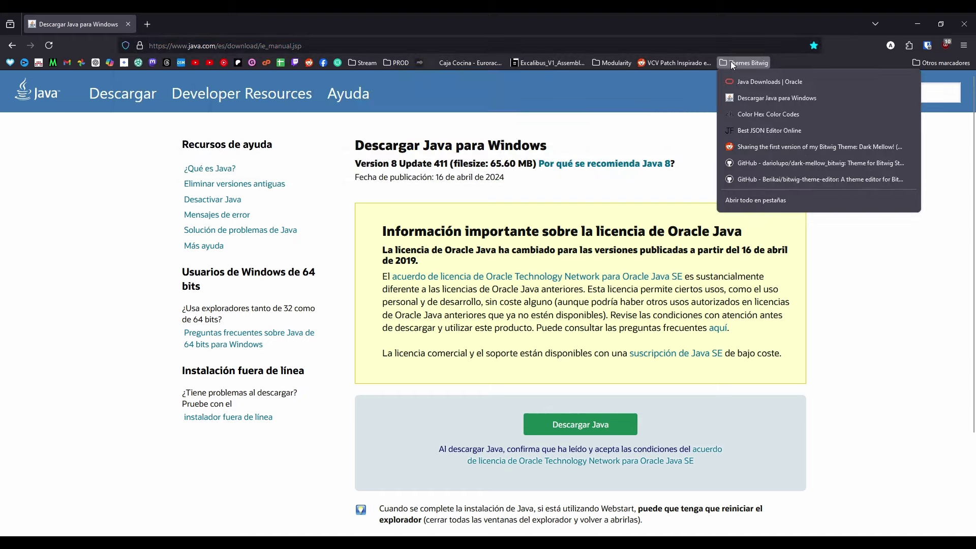
left_click(755, 81)
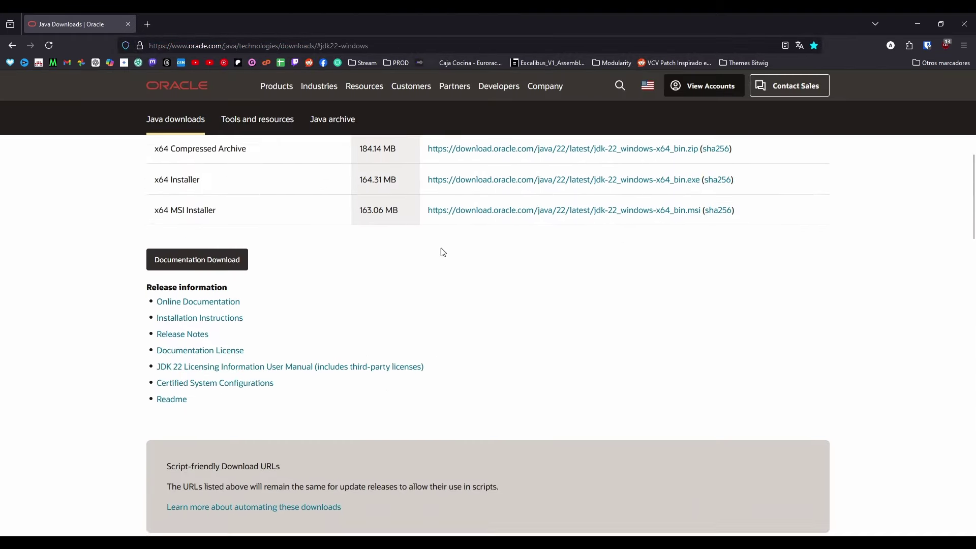
scroll(638, 356, "up", 3)
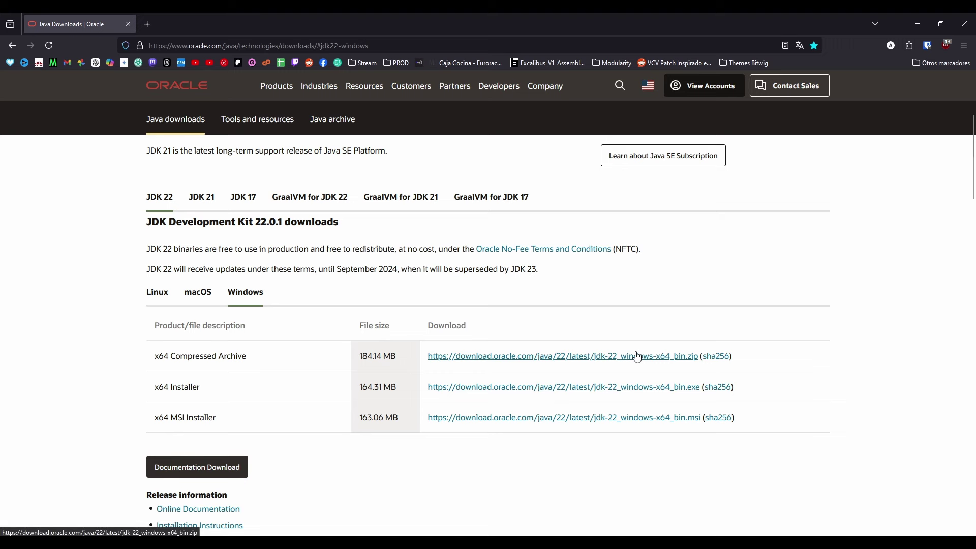
left_click(524, 390)
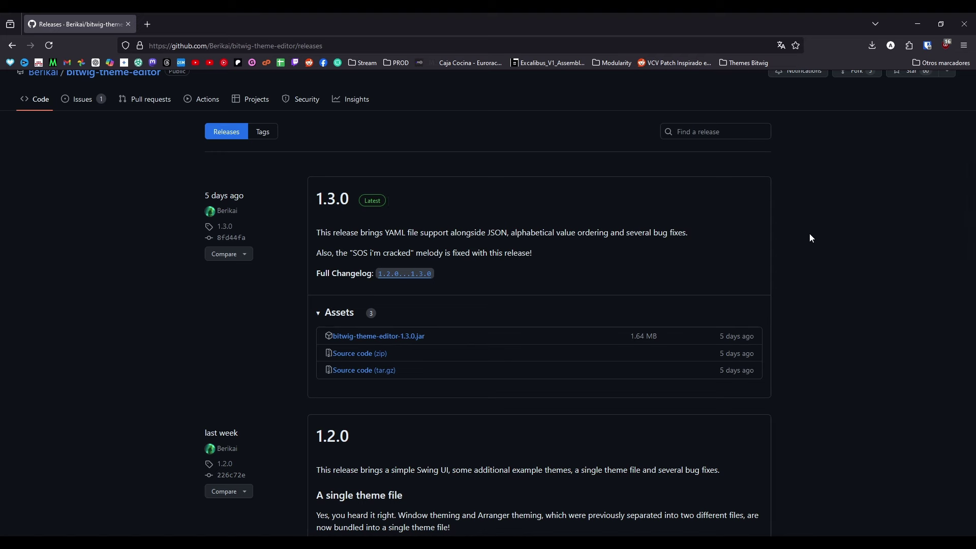
Go from the releases list to the main bitwig-theme-editor repository page and check its web address
scroll(453, 235, "up", 1)
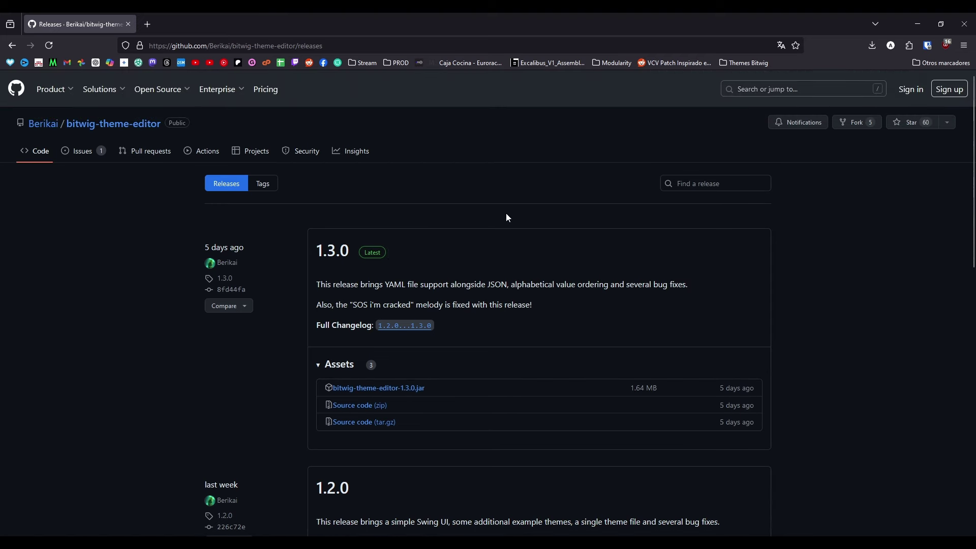
left_click(112, 127)
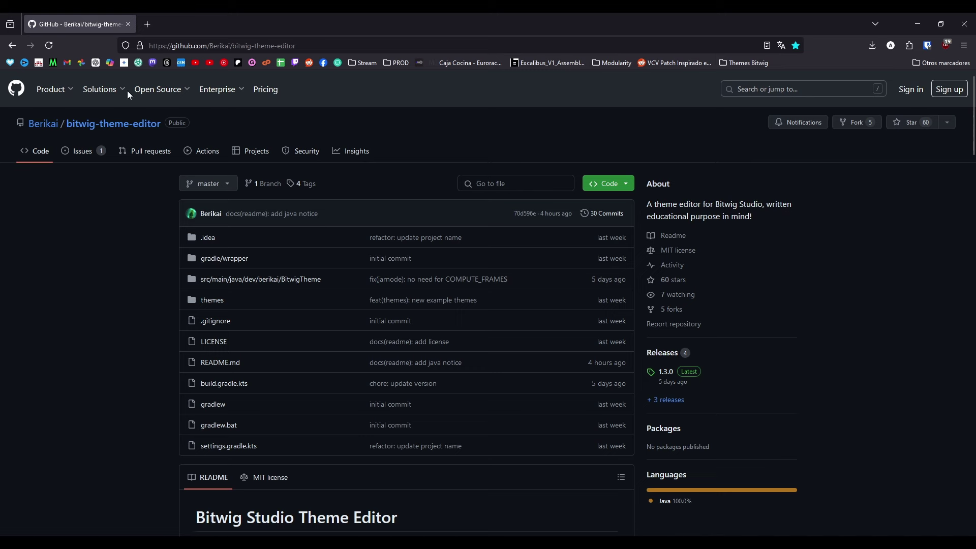
left_click(248, 44)
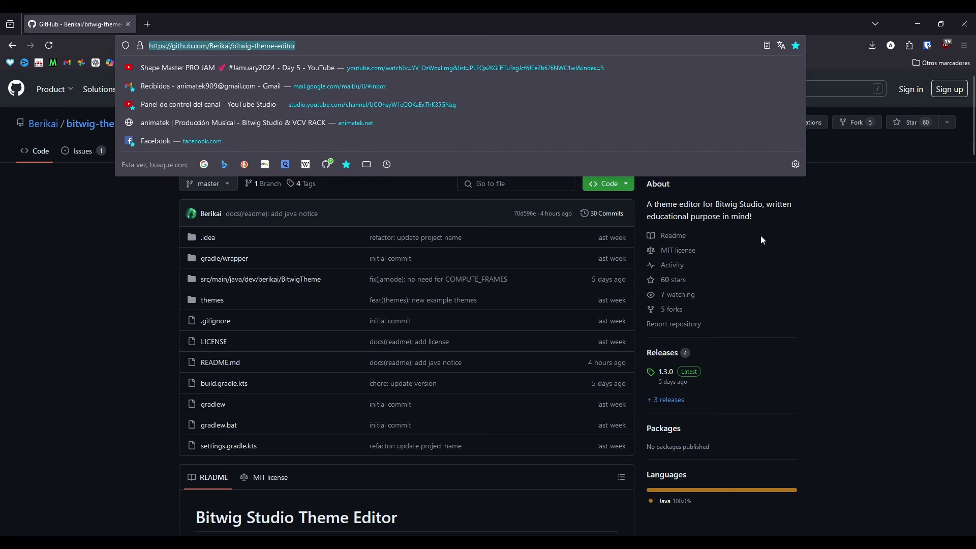
left_click(837, 389)
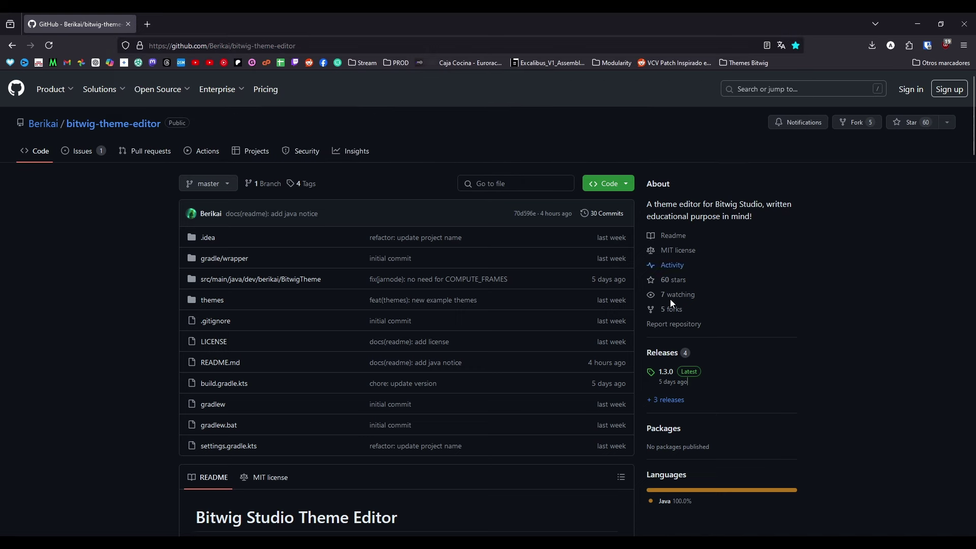
Download bitwig-theme-editor-1.3.0.jar from the repository's releases and view the file in its download folder
left_click(666, 401)
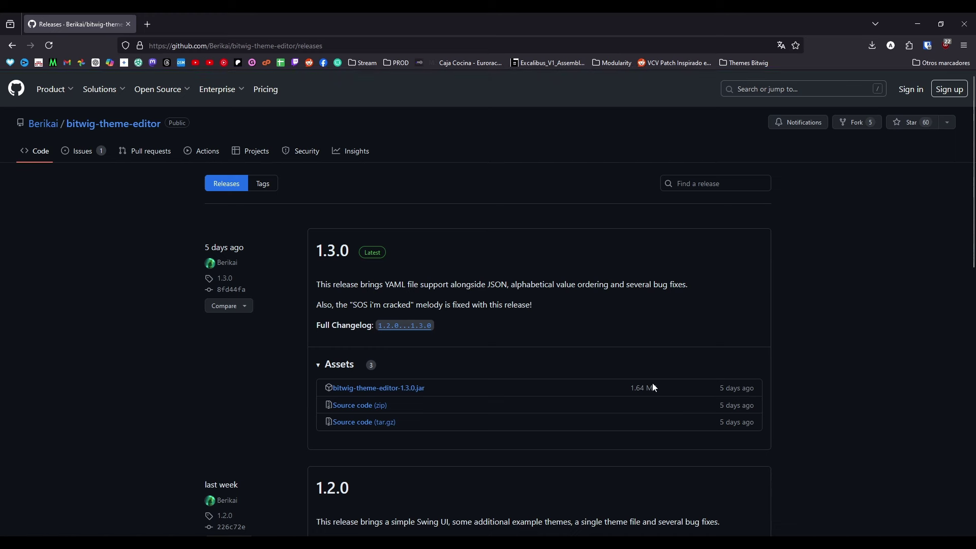
left_click(394, 396)
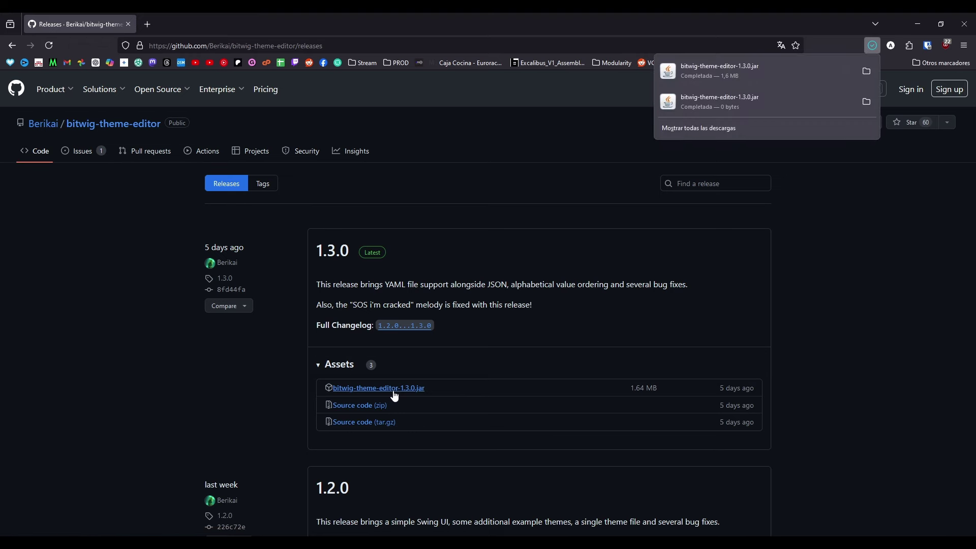
left_click(867, 72)
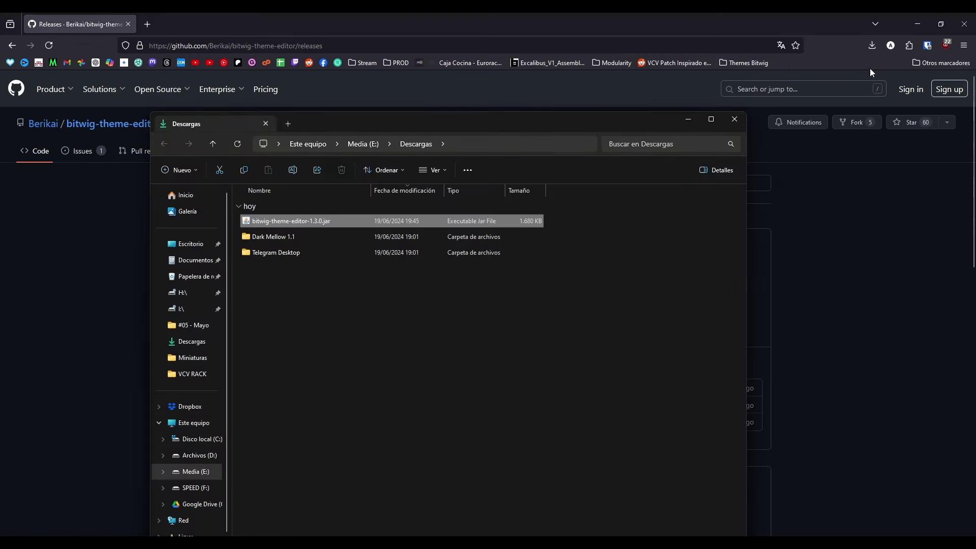
left_click_drag(510, 118, 682, 86)
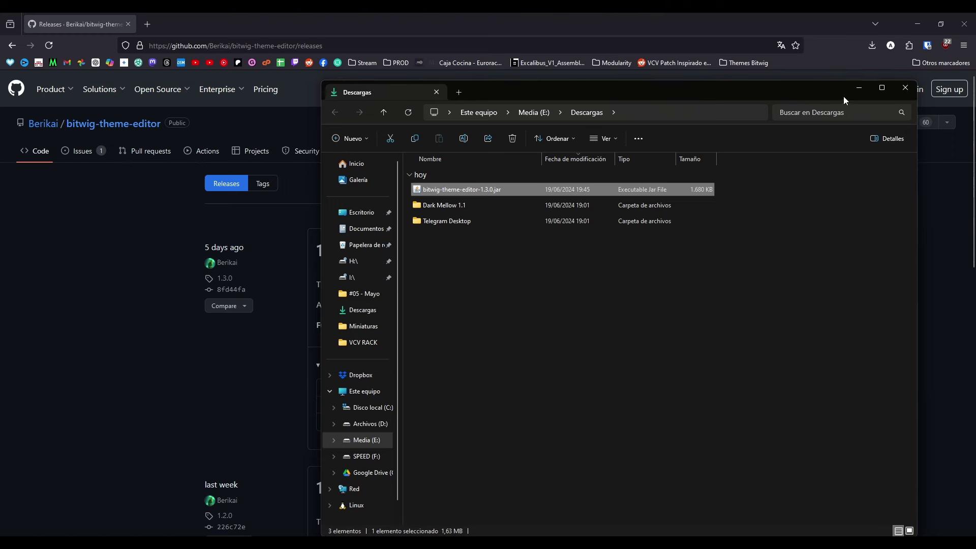
left_click(857, 90)
Open the bookmarked dark-mellow_bitwig repository and download the Dark Mellow theme archive from the v1.1 release
left_click(745, 63)
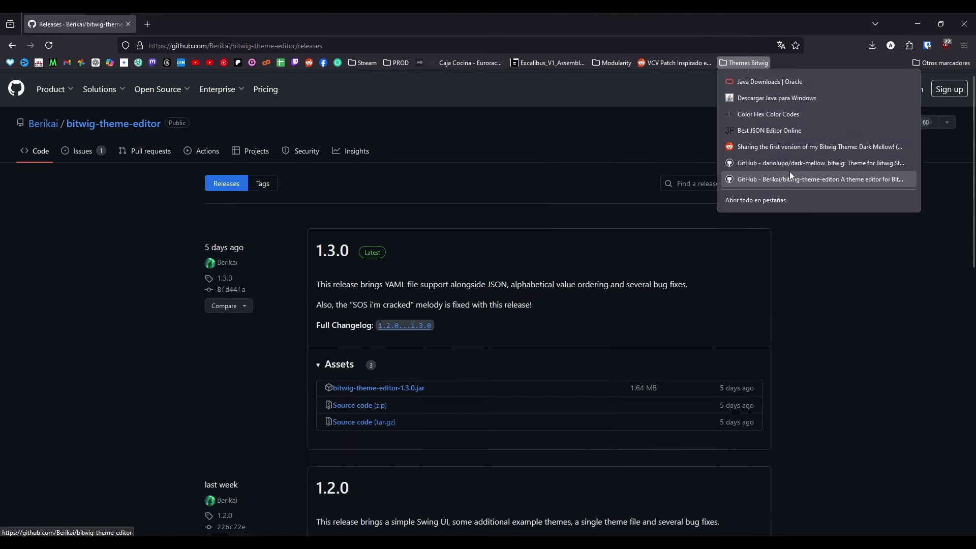
left_click(806, 179)
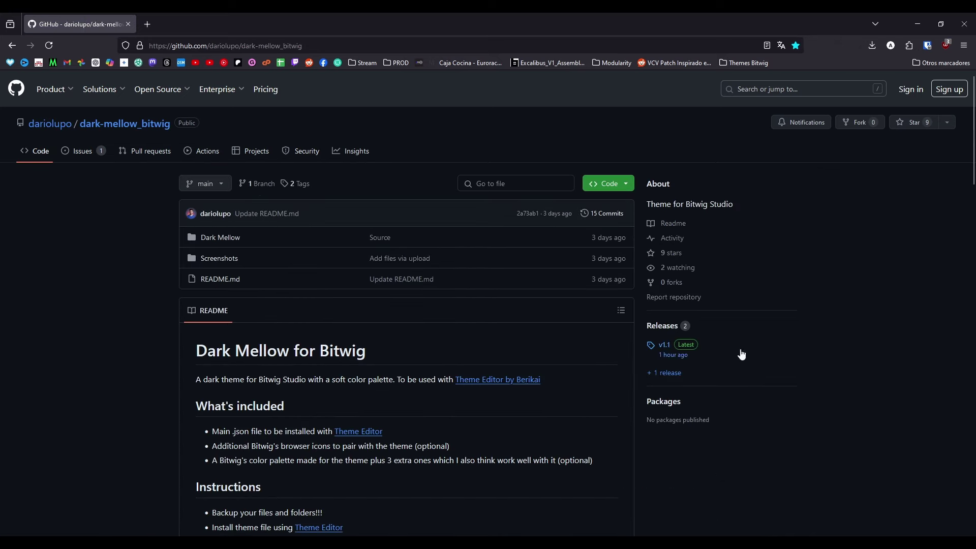
left_click(669, 373)
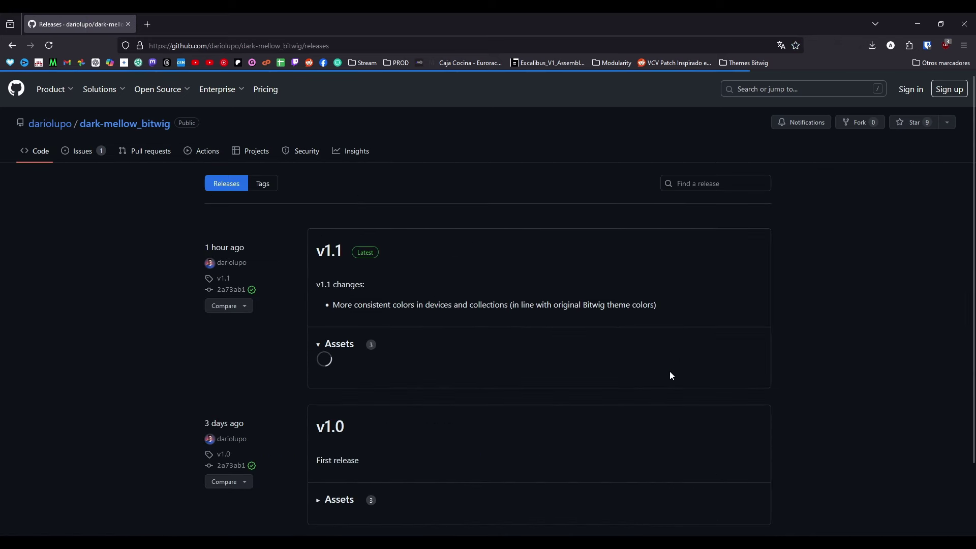
left_click(379, 371)
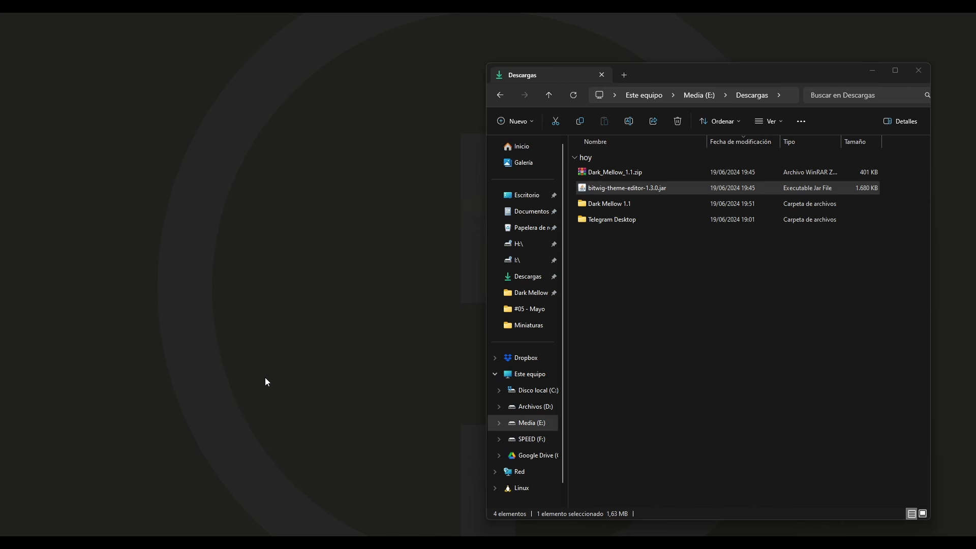
Create a new folder named "editor" on the desktop and open it
right_click(264, 377)
mouse_move(193, 307)
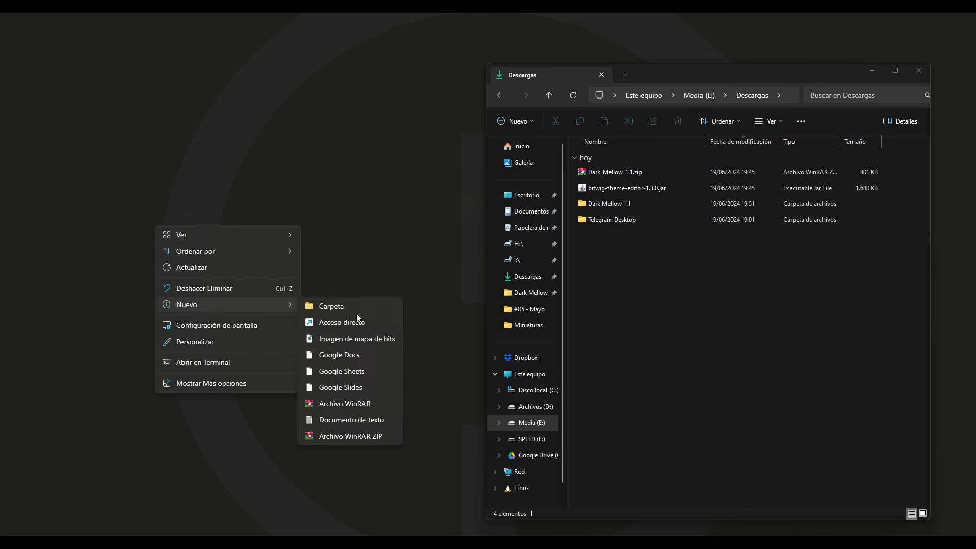
left_click(356, 312)
type("editor")
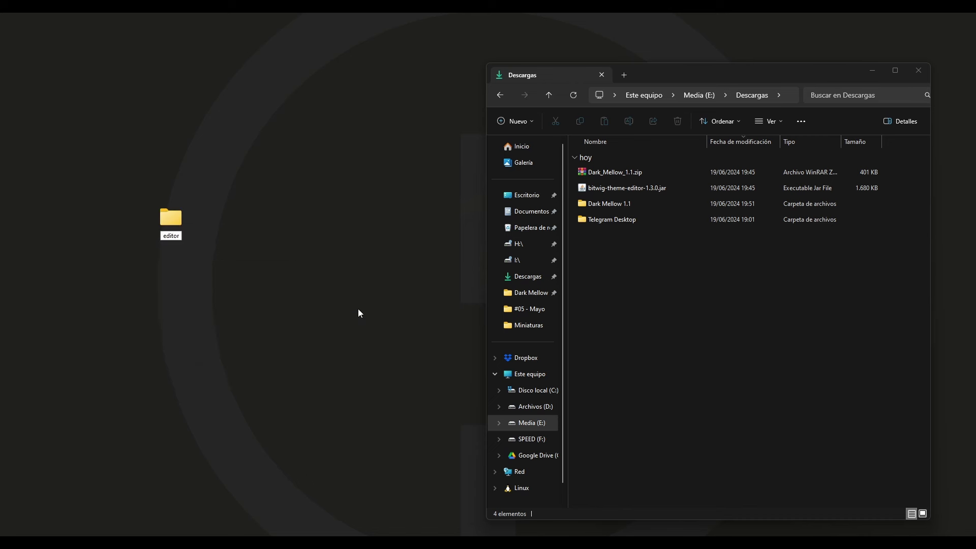
key("Return")
key("Return")
Copy bitwig-theme-editor-1.3.0.jar from the Descargas folder into the editor folder
left_click(660, 187)
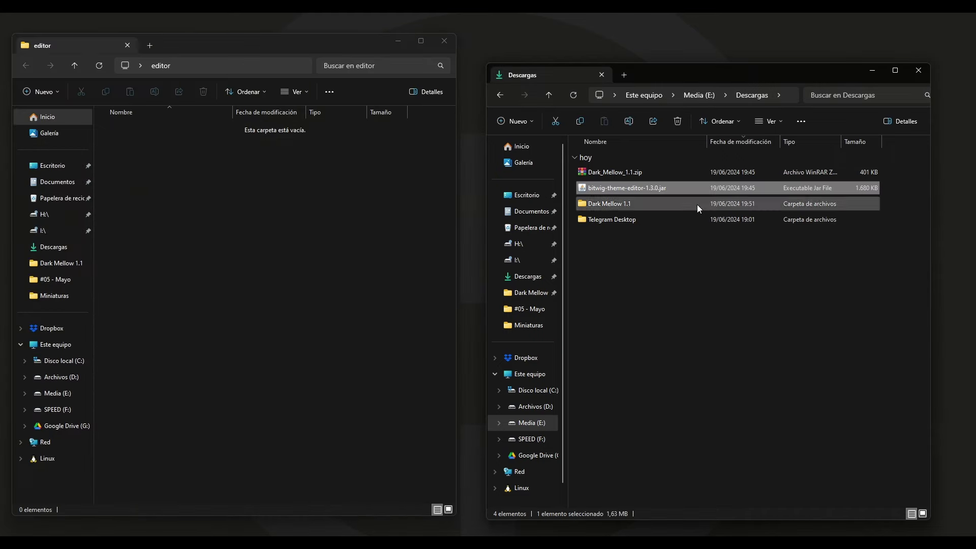
key("ctrl+c")
left_click(305, 264)
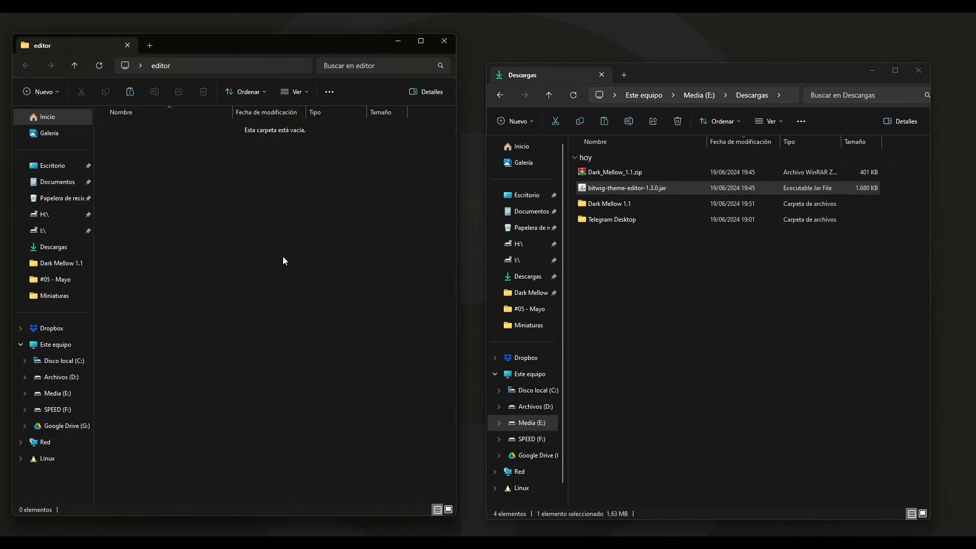
key("ctrl+v")
Copy dark_mellow.json from the Dark Mellow 1.1 folder into the editor folder
left_click(720, 285)
double_click(611, 203)
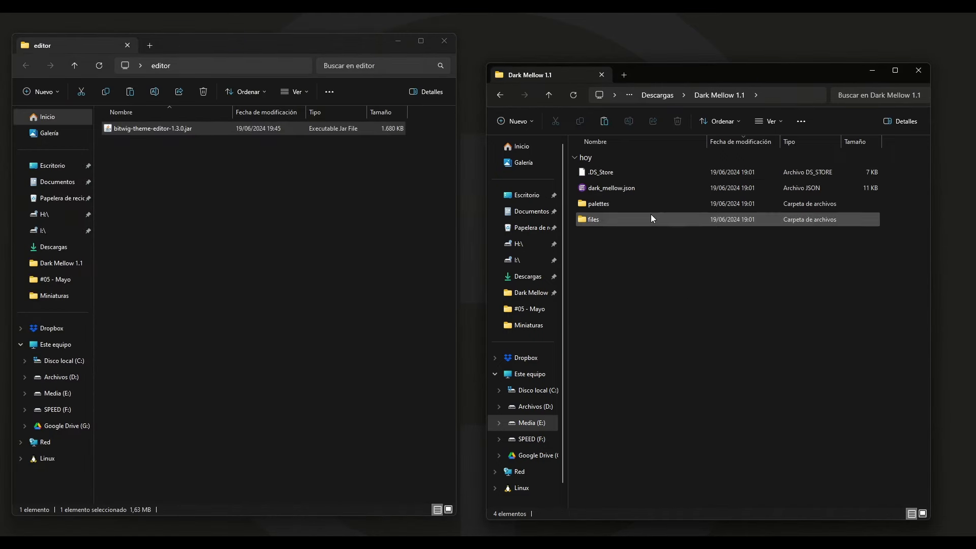
left_click(630, 189)
key("ctrl+c")
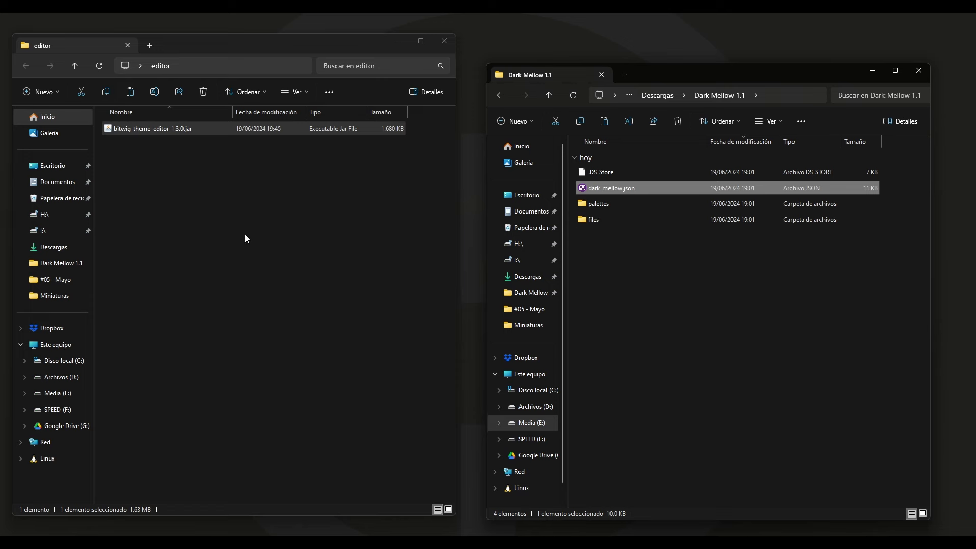
left_click(199, 209)
key("ctrl+v")
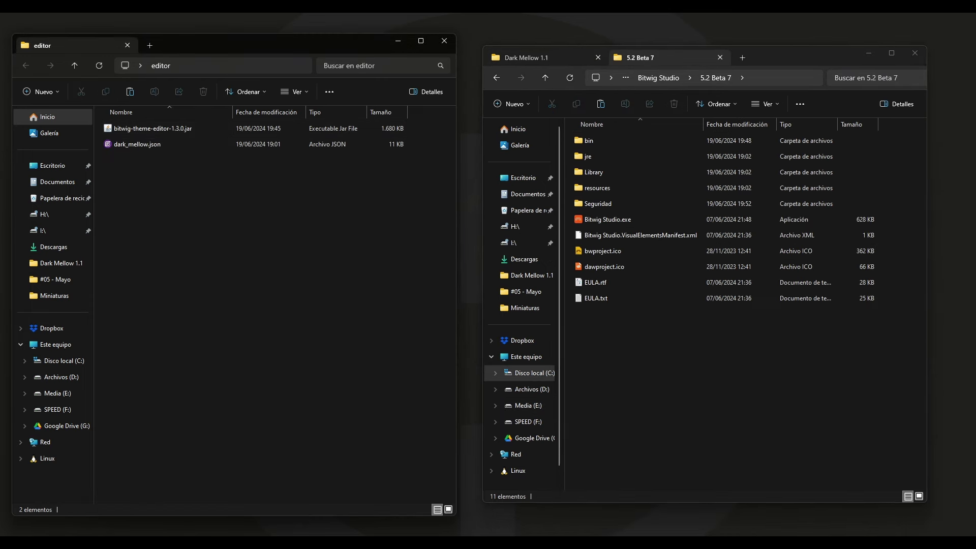
Open a terminal session with administrator rights
key("super+x")
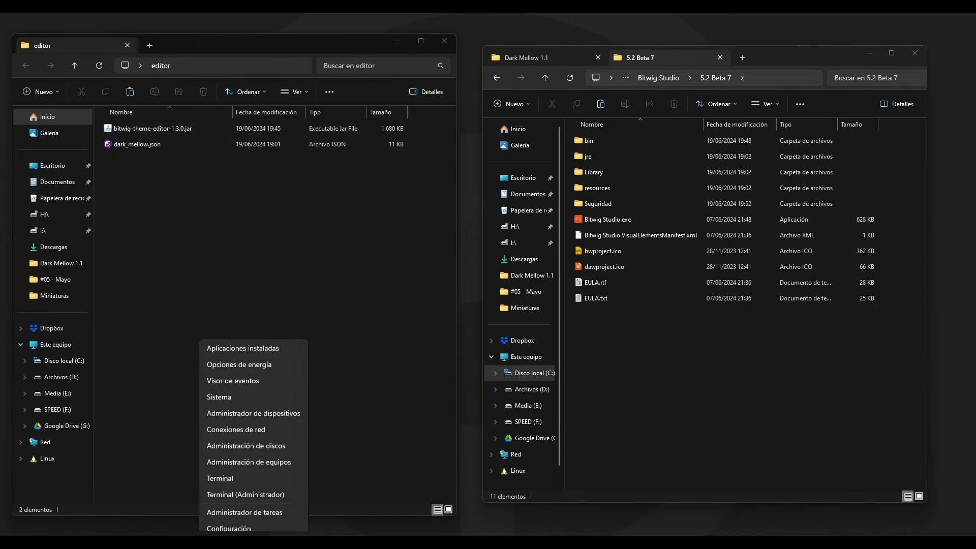
left_click(409, 427)
key("super+x")
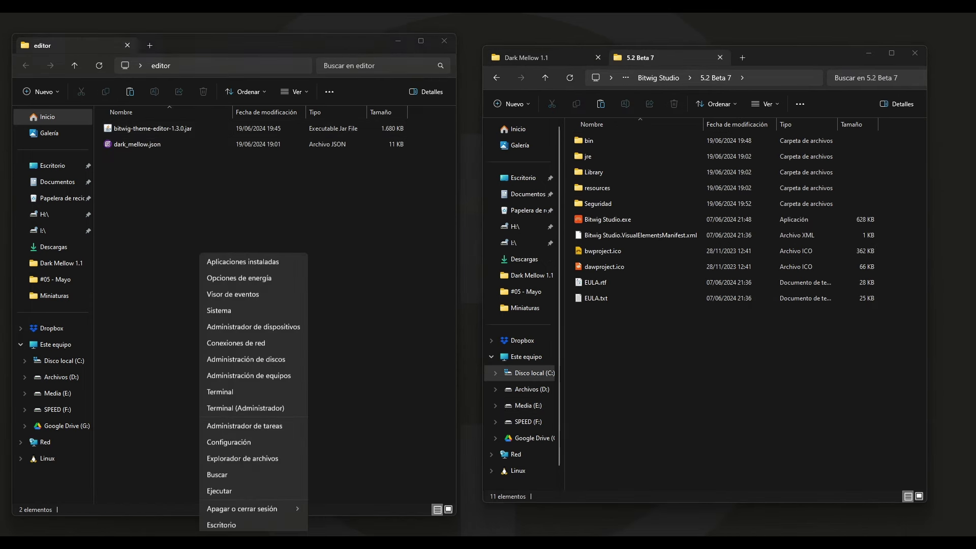
left_click(268, 399)
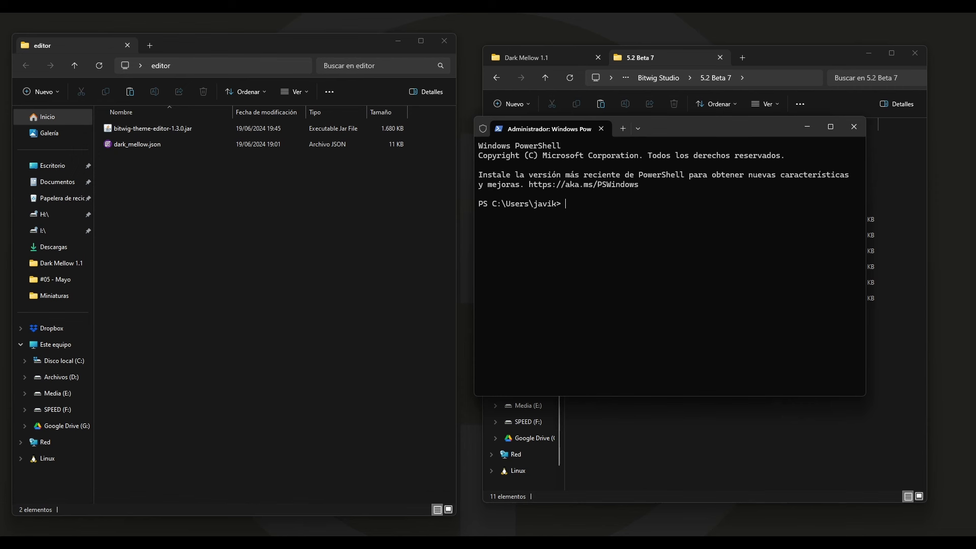
Change the terminal's working directory to the editor folder on the Desktop and list its files
type("cd de")
key("Tab")
key("Return")
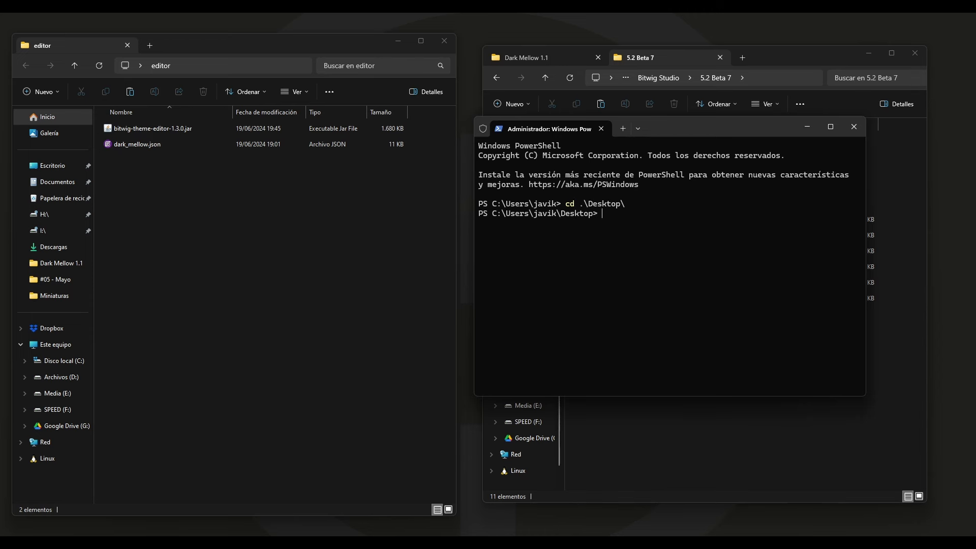
type("ls")
key("Return")
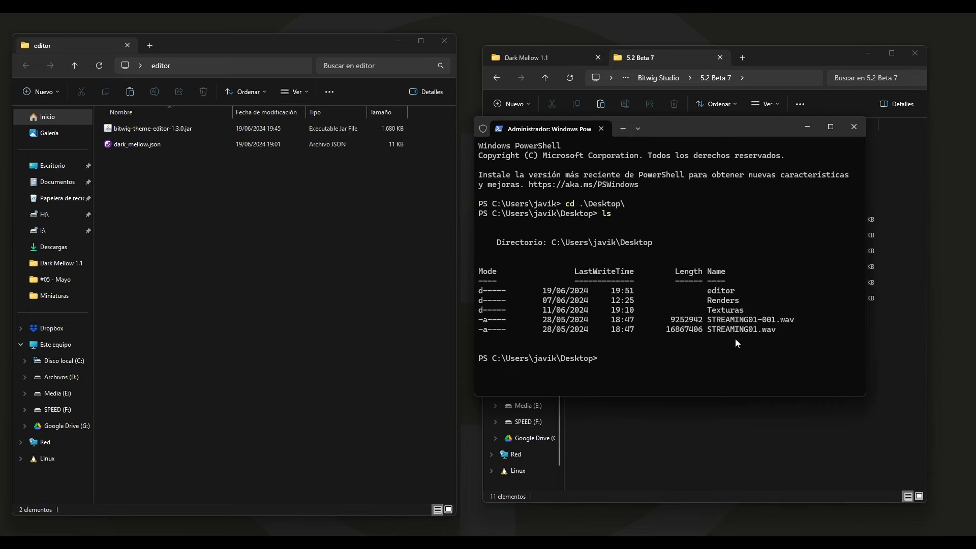
type("cd edi")
key("Tab")
key("Return")
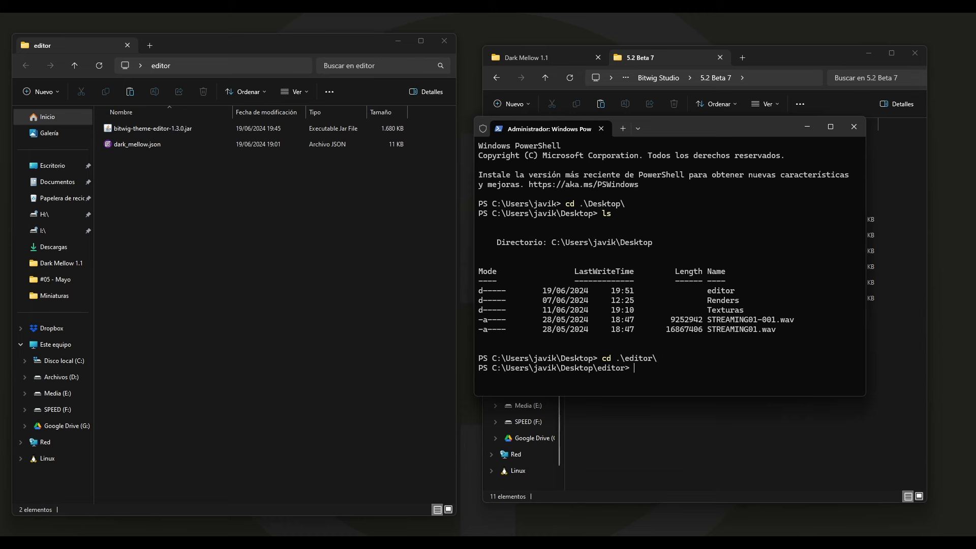
type("ls")
key("Return")
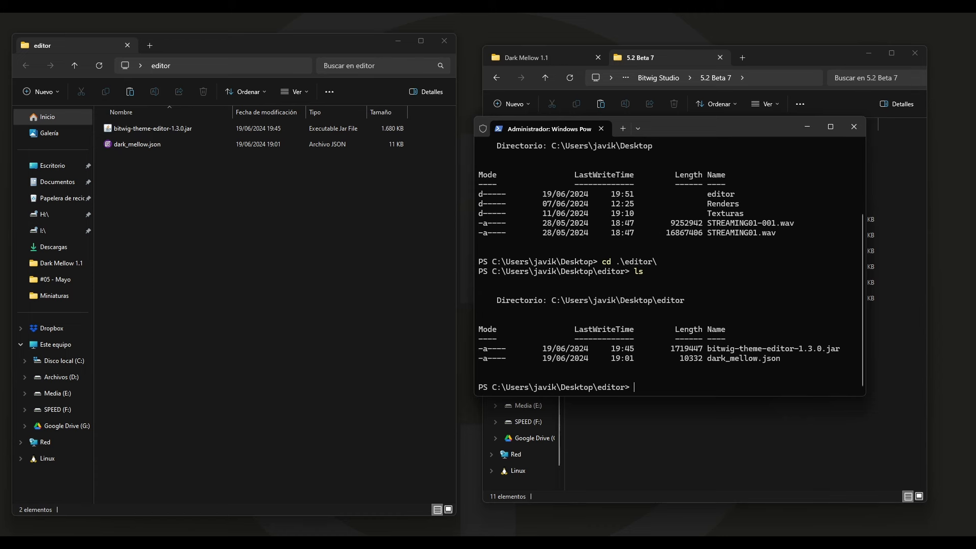
Run bitwig-theme-editor-1.3.0.jar with java -jar
type("java -jar bi")
key("Tab")
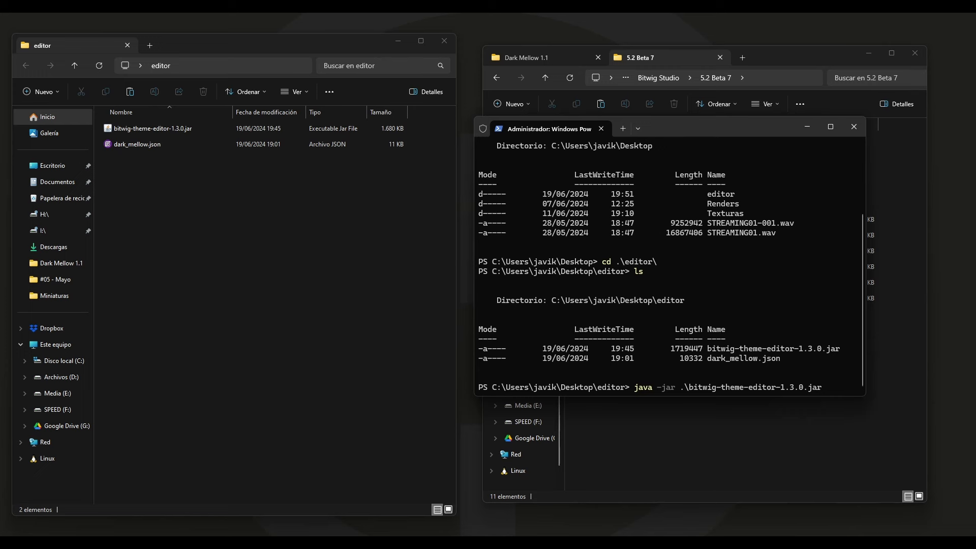
key("Return")
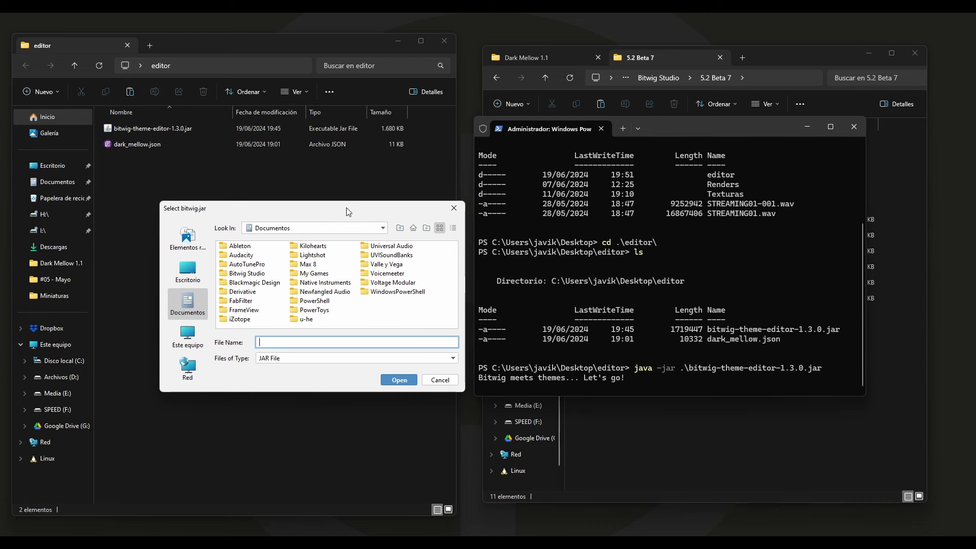
Load bitwig.jar from the bin folder of Bitwig Studio 5.2 Beta 7 in Archivos de programa on drive C: into the theme editor
left_click(187, 338)
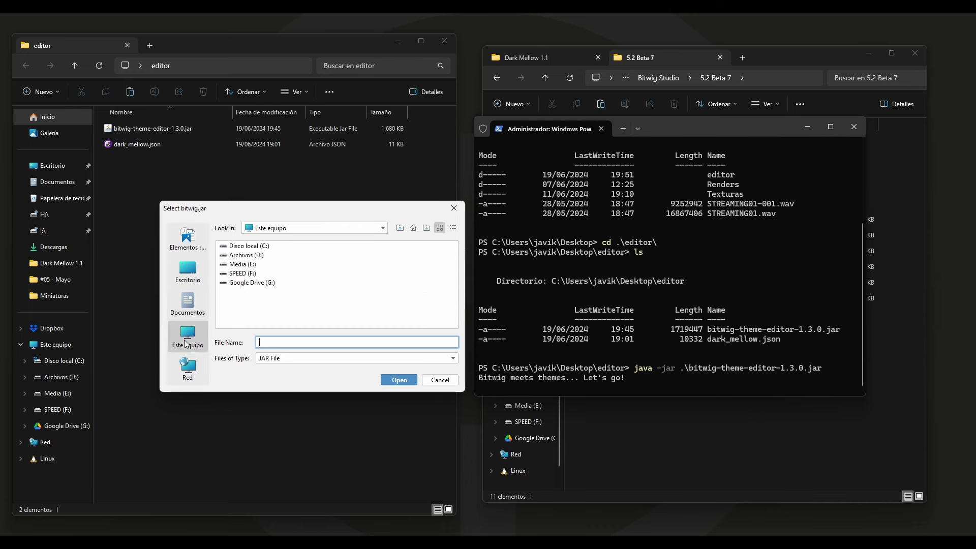
double_click(249, 246)
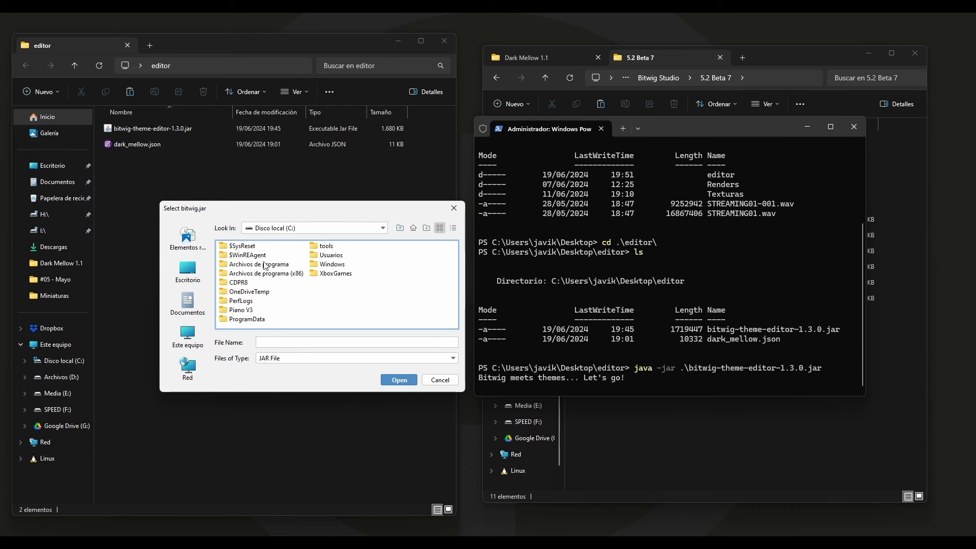
left_click(267, 264)
double_click(267, 264)
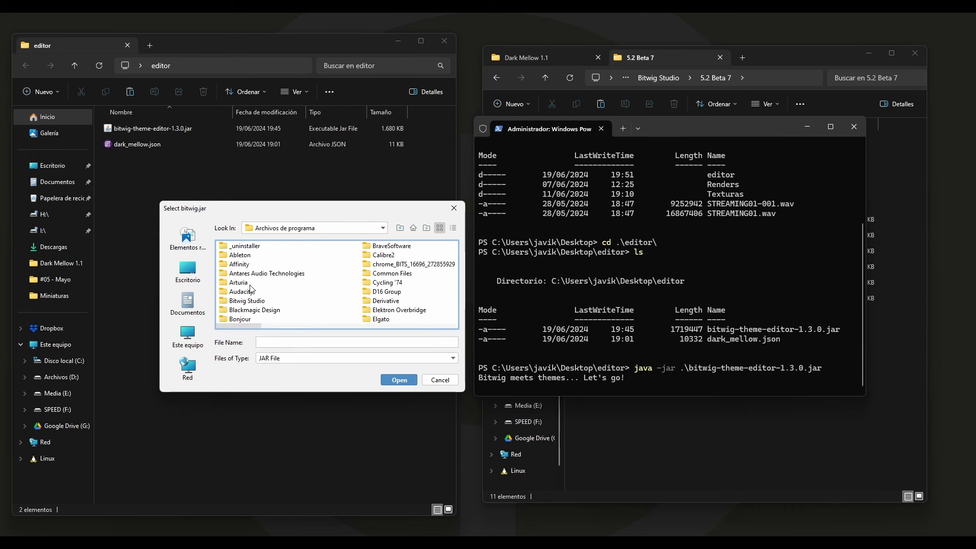
double_click(247, 300)
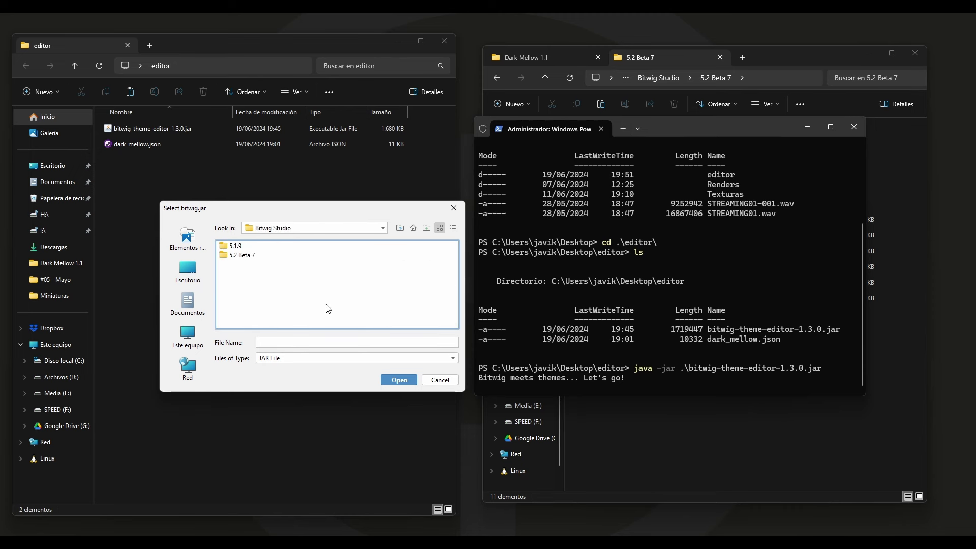
double_click(242, 255)
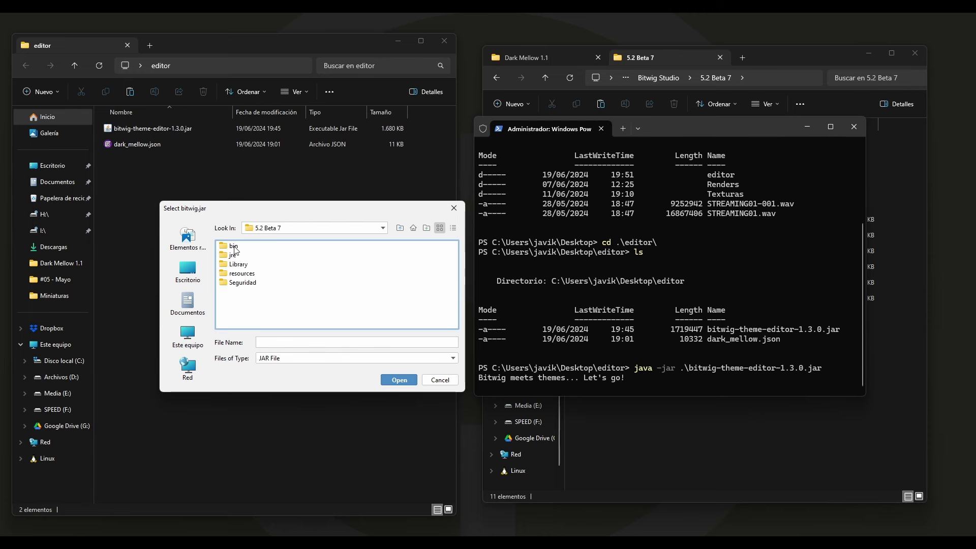
double_click(235, 248)
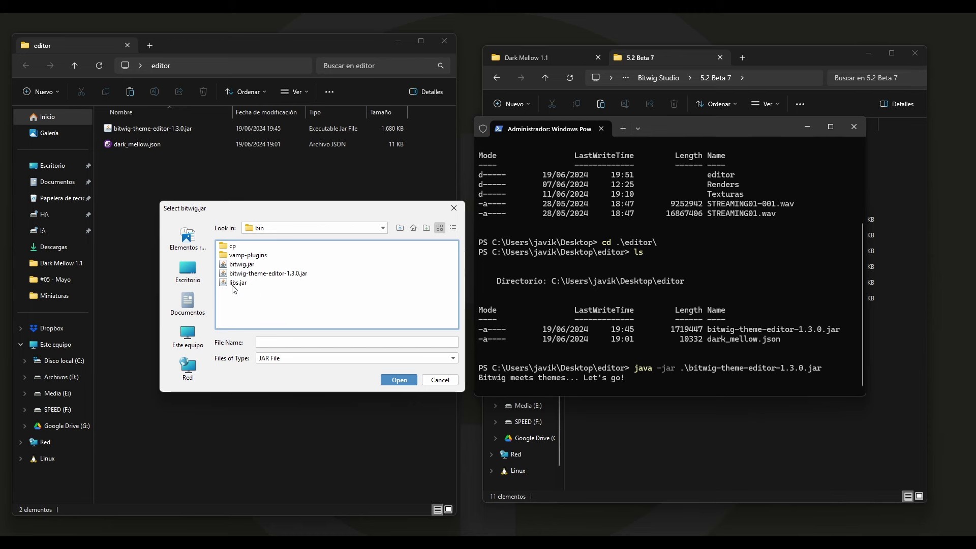
left_click(246, 265)
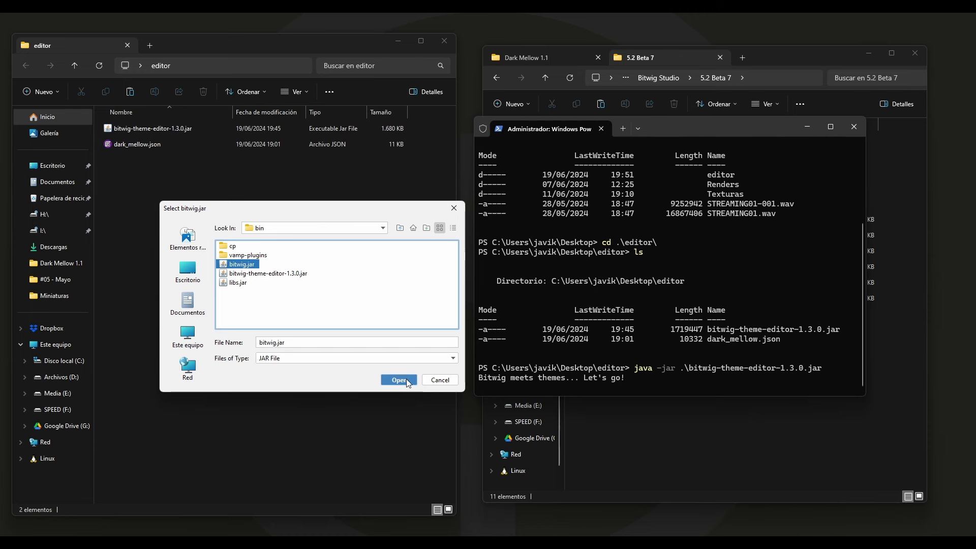
left_click(407, 379)
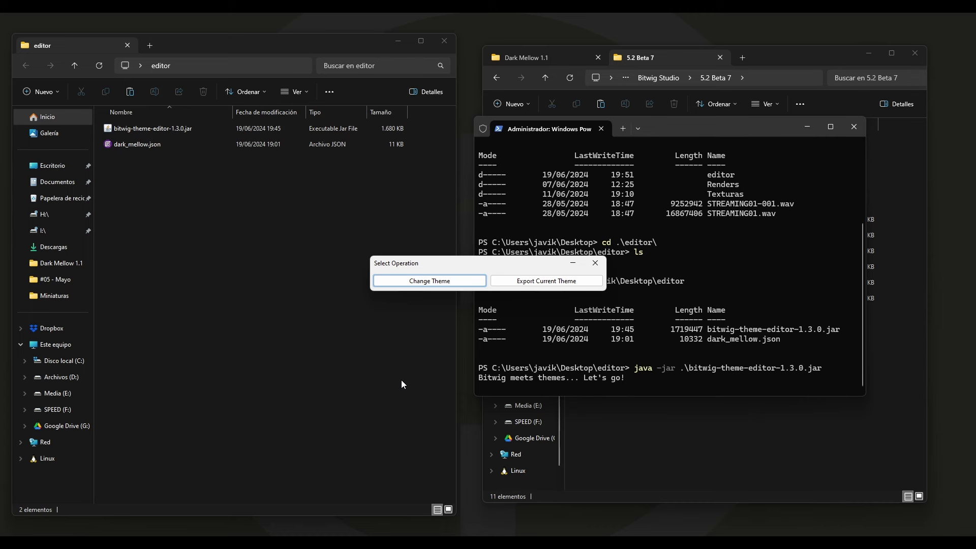
Export the current theme as "Theme default" in JSON format to the editor folder on the desktop
left_click_drag(563, 262, 438, 254)
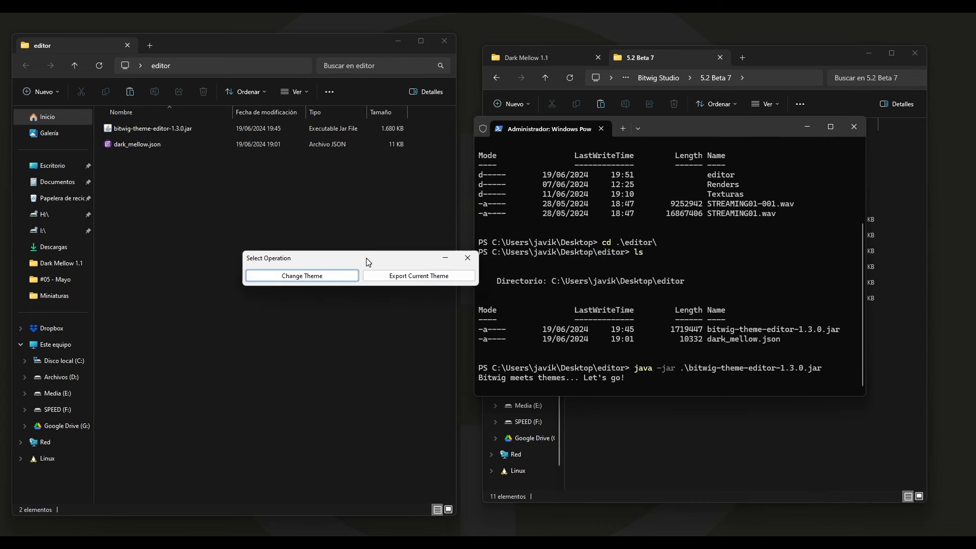
left_click(434, 272)
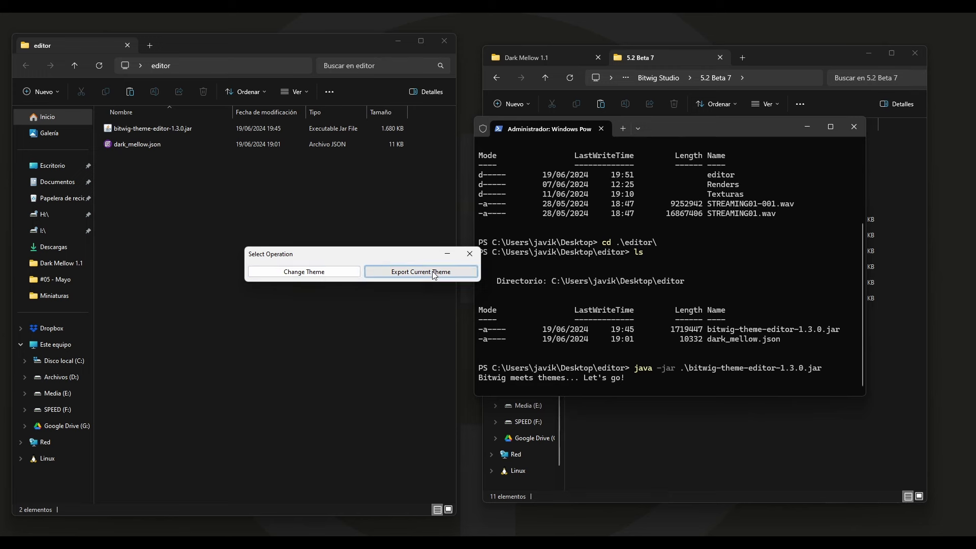
left_click(364, 248)
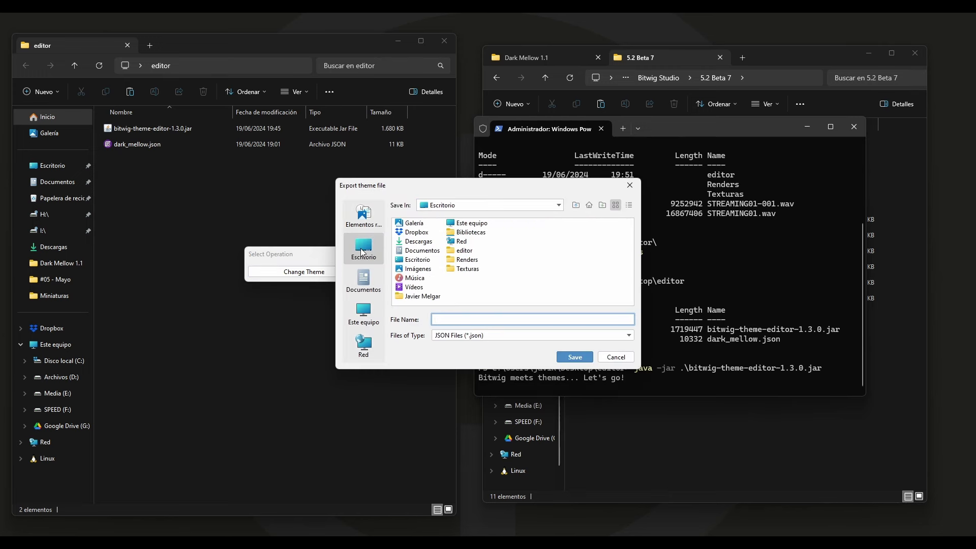
double_click(464, 250)
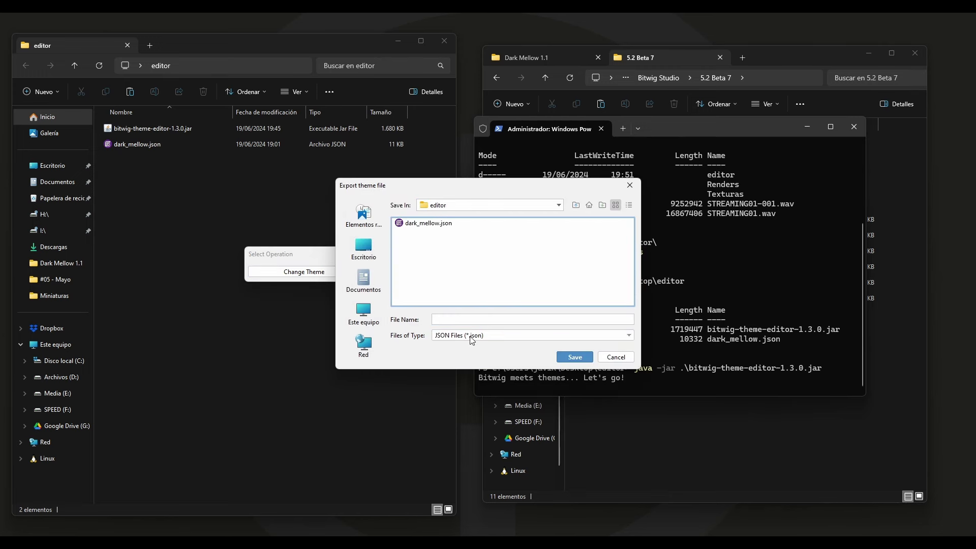
left_click(467, 319)
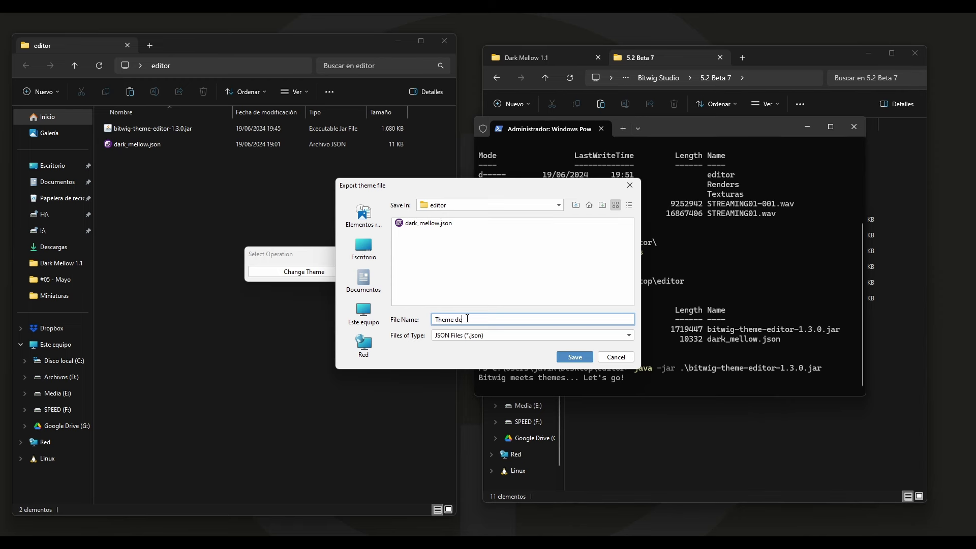
key("Return")
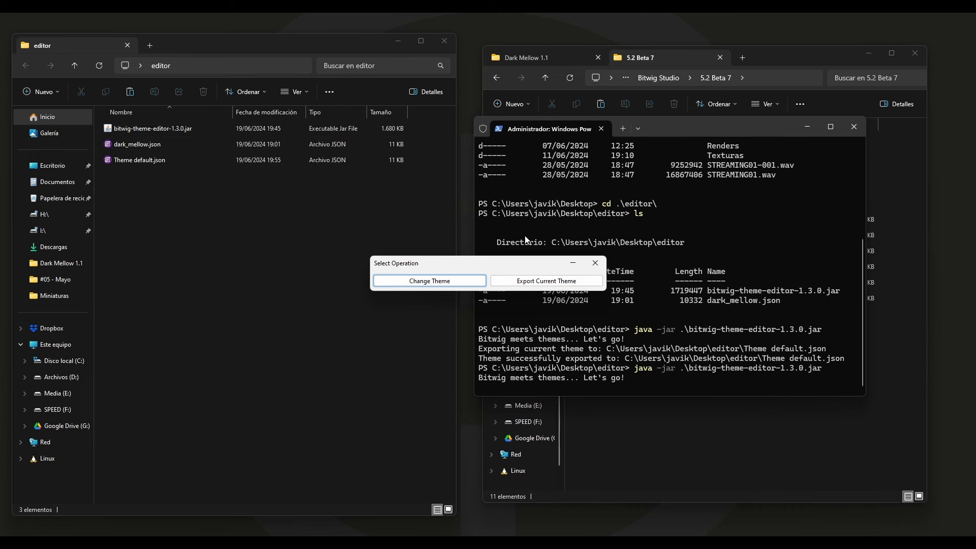
Change the theme to dark_mellow.json from the desktop's editor folder and close the theme editor
left_click(435, 282)
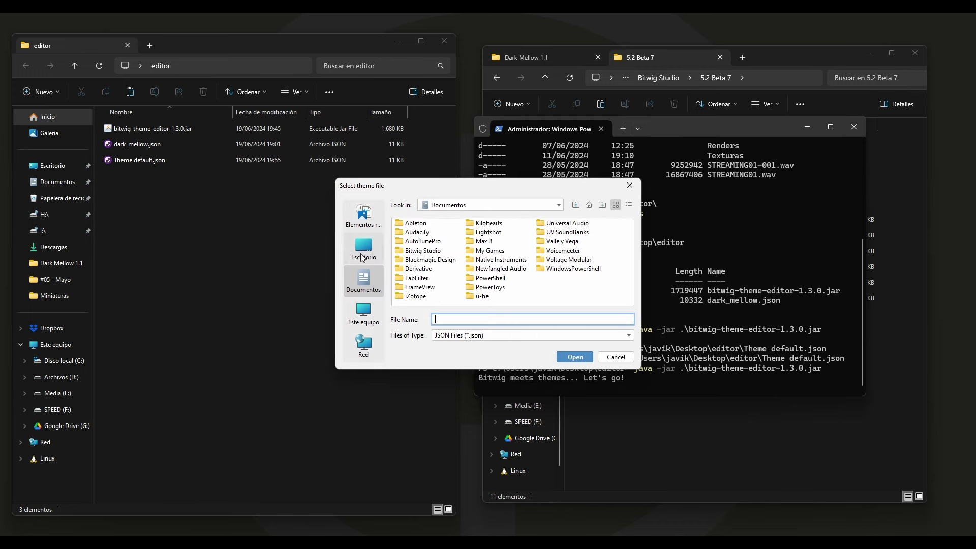
left_click(358, 256)
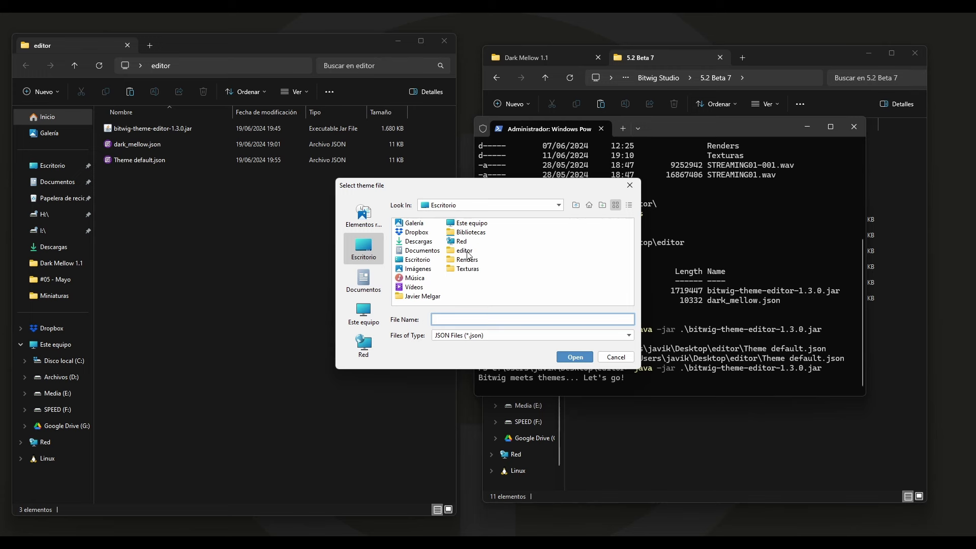
double_click(467, 253)
double_click(428, 223)
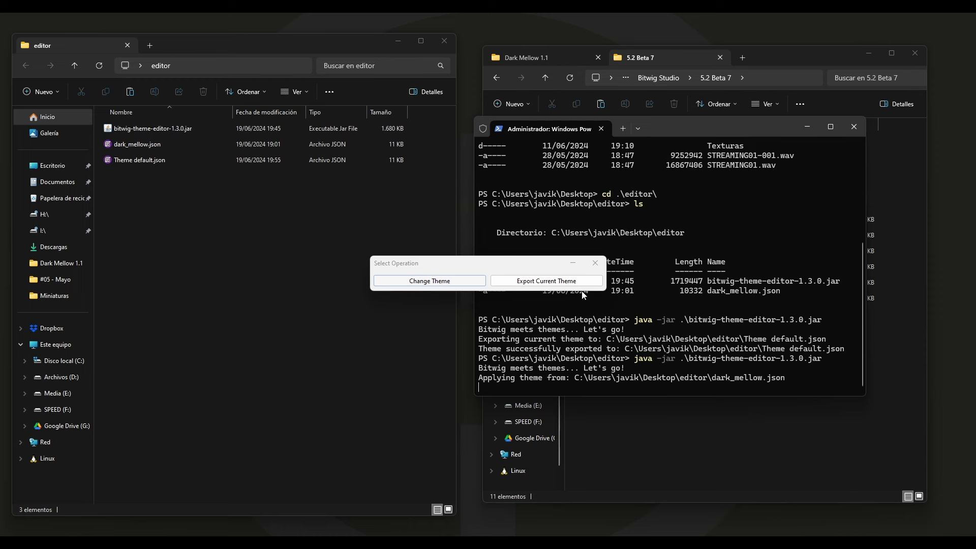
left_click_drag(506, 267, 329, 290)
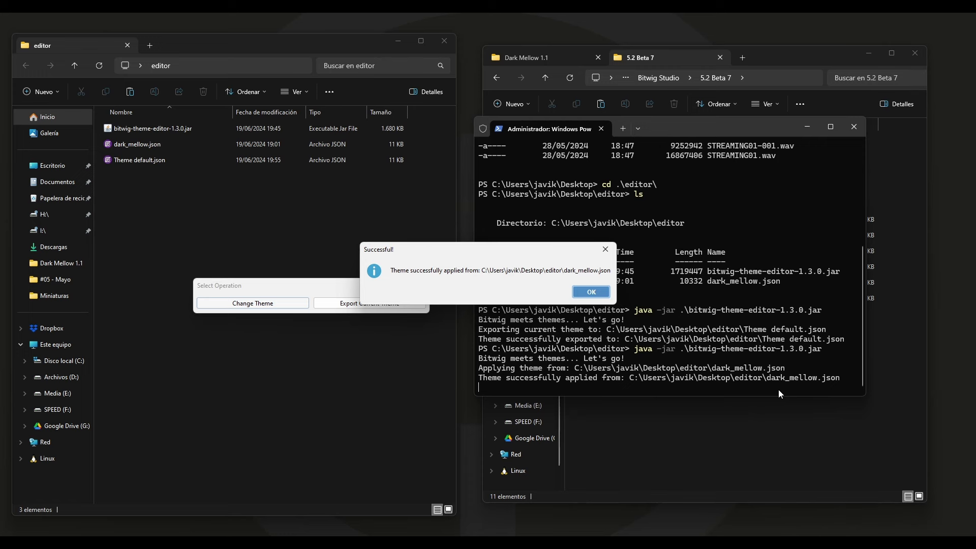
left_click(591, 292)
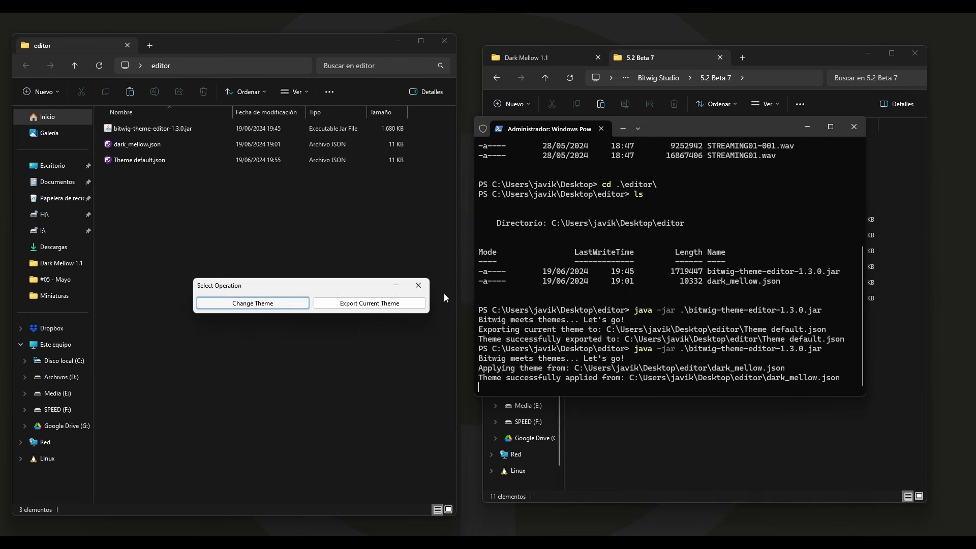
left_click(418, 285)
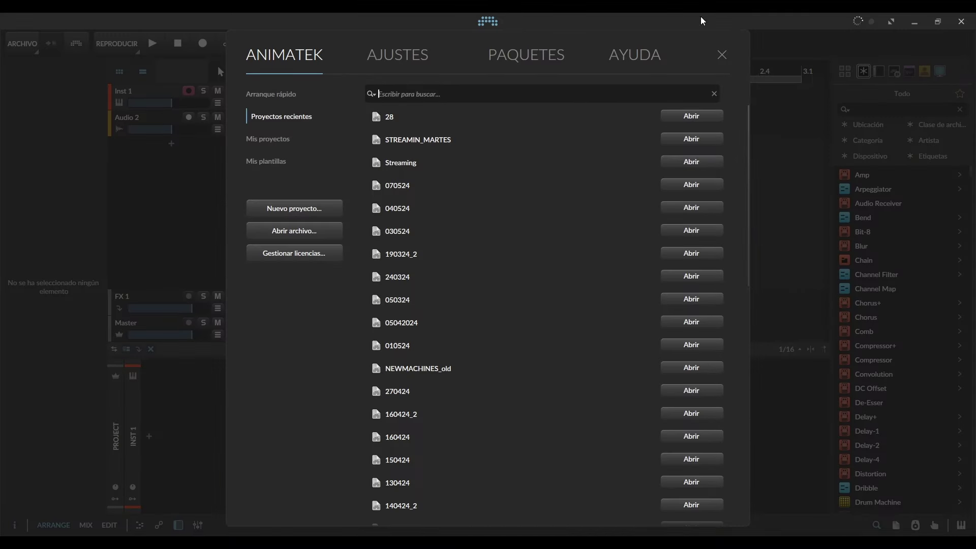
In Bitwig Studio's user interface settings, set the contrast to Medios tonos 16 and Nivel de negro 0
left_click(722, 55)
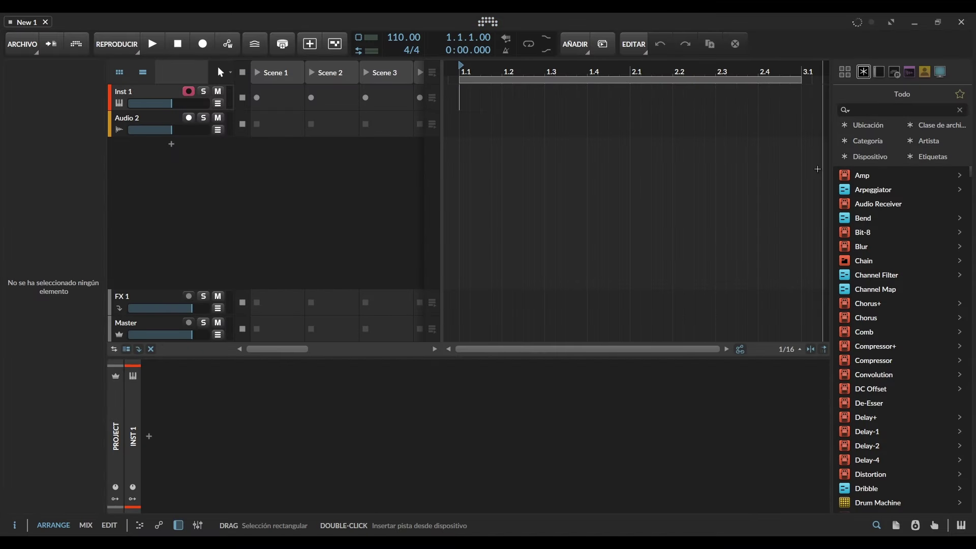
left_click(488, 21)
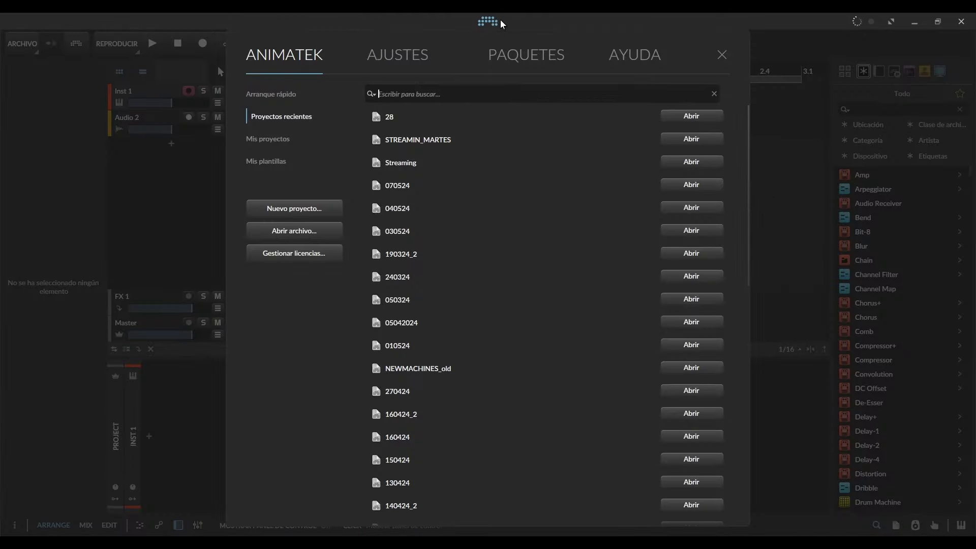
left_click(389, 57)
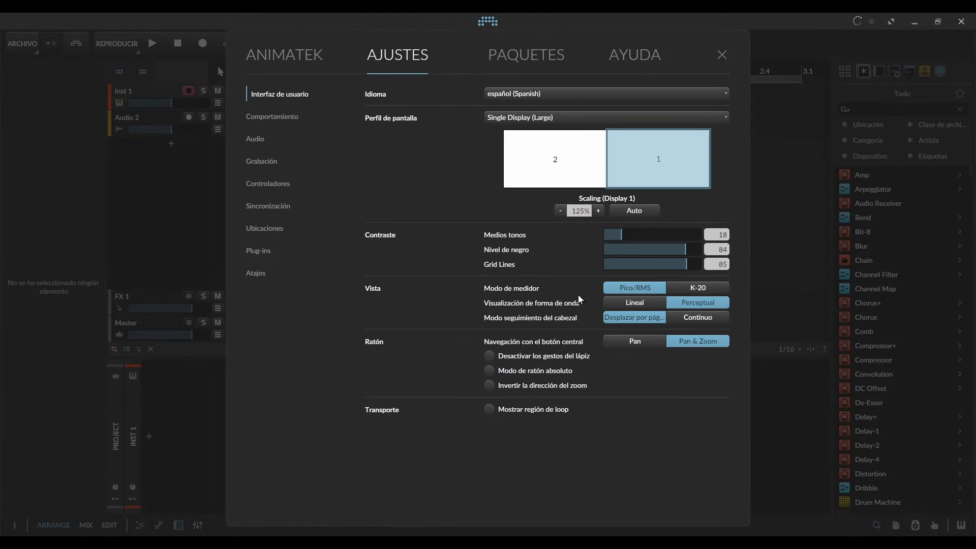
mouse_move(625, 238)
left_mouse_down()
mouse_move(603, 237)
mouse_move(605, 249)
mouse_move(619, 236)
left_mouse_up()
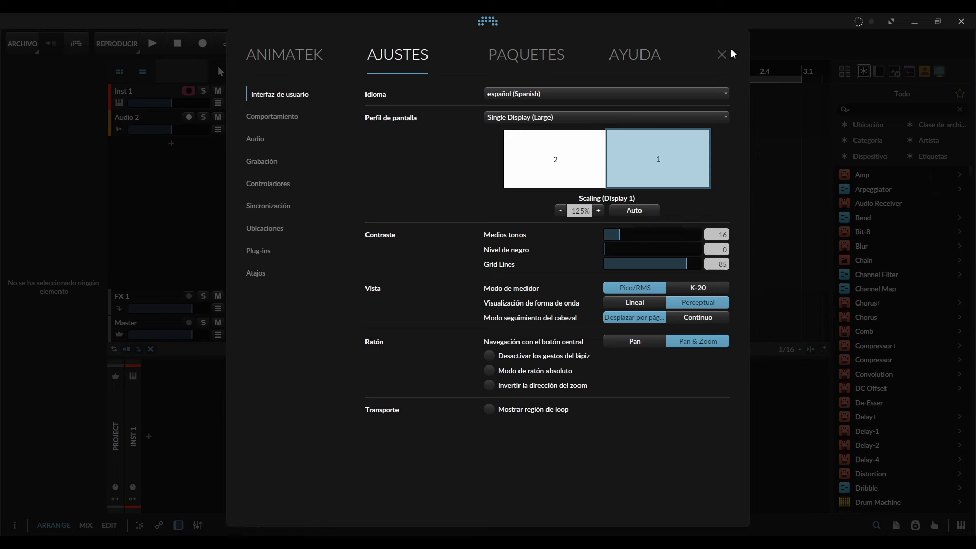
left_click(721, 55)
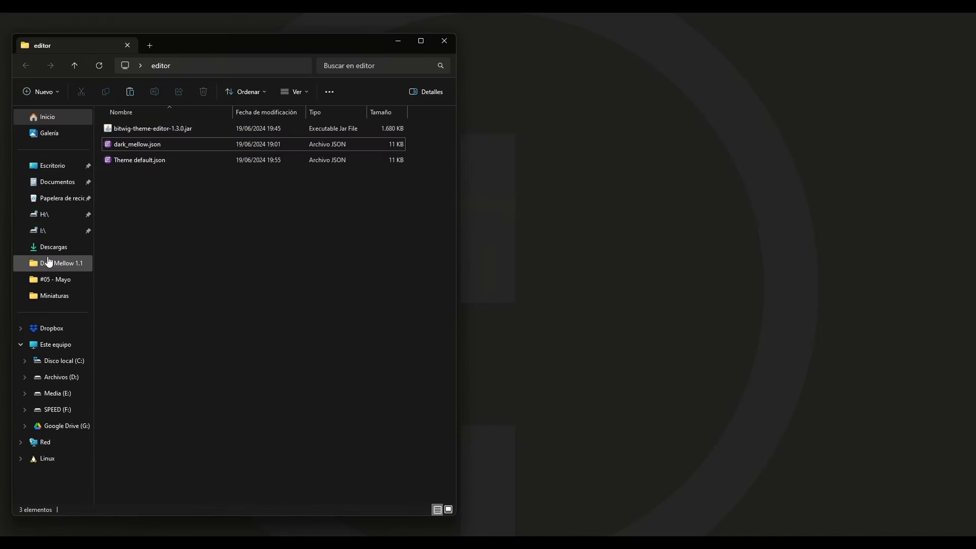
In File Explorer, open the files folder inside Dark Mellow 1.1 in Descargas
left_click(50, 247)
left_click(134, 143)
double_click(133, 143)
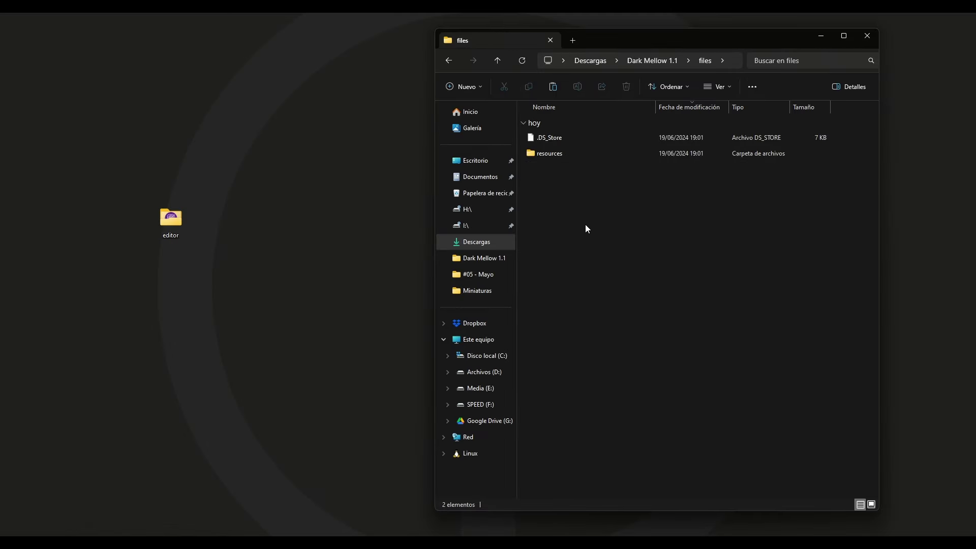
Copy the resources folder from Dark Mellow 1.1's files folder into Bitwig Studio's 5.2 Beta 7 program folder, merging it with the existing one
left_click_drag(585, 228, 545, 154)
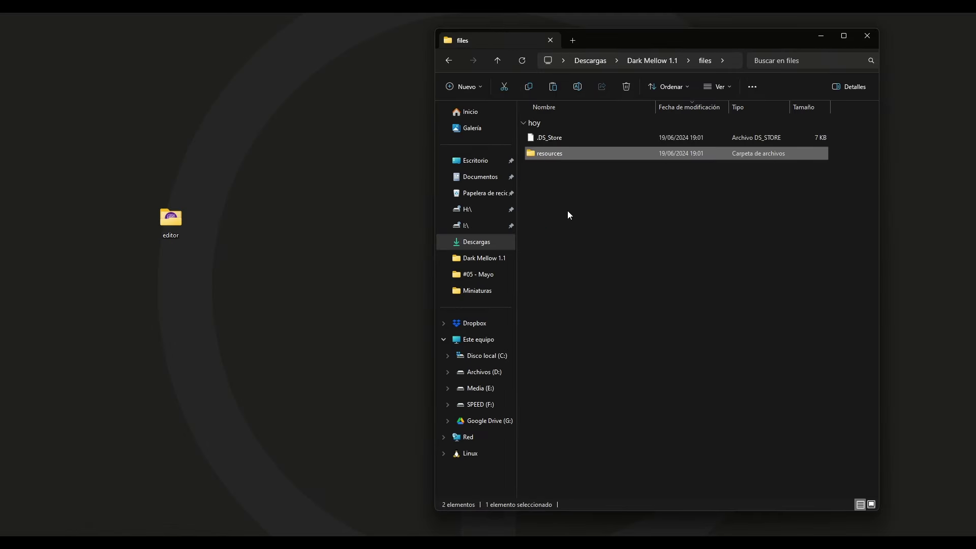
left_click(609, 299)
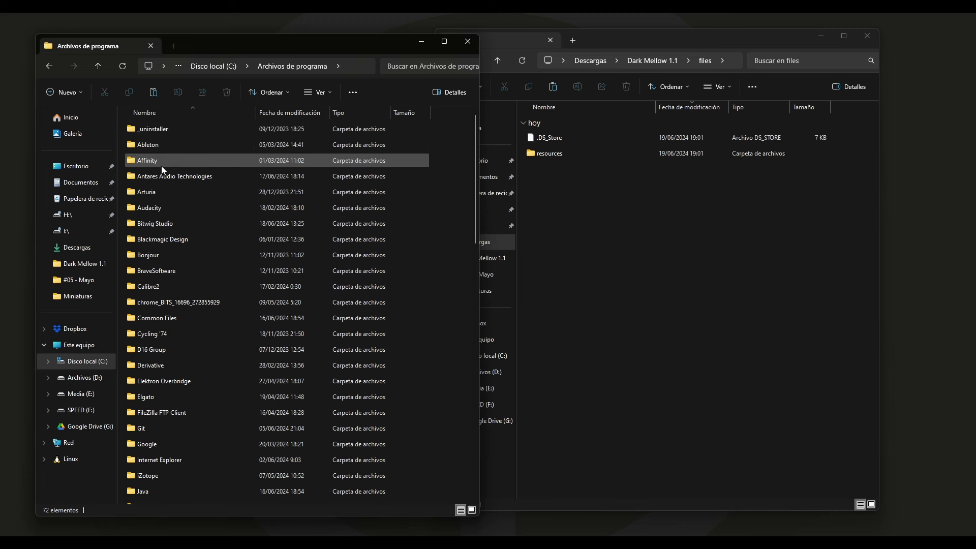
double_click(152, 224)
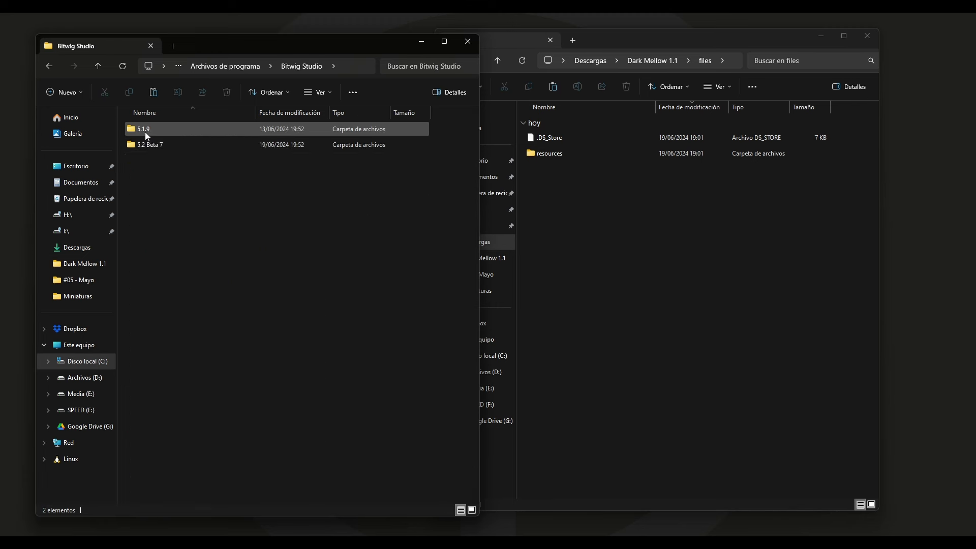
double_click(145, 144)
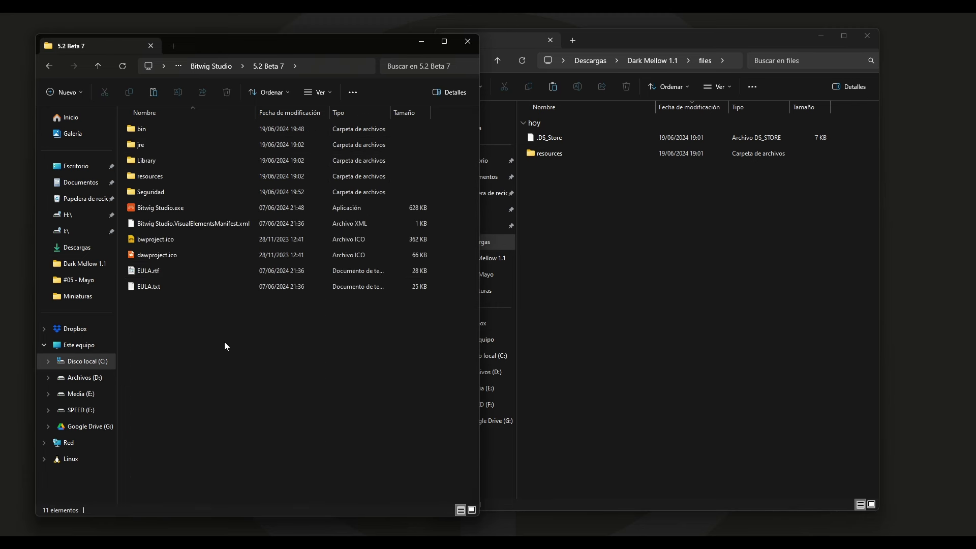
key("ctrl+v")
left_click(467, 198)
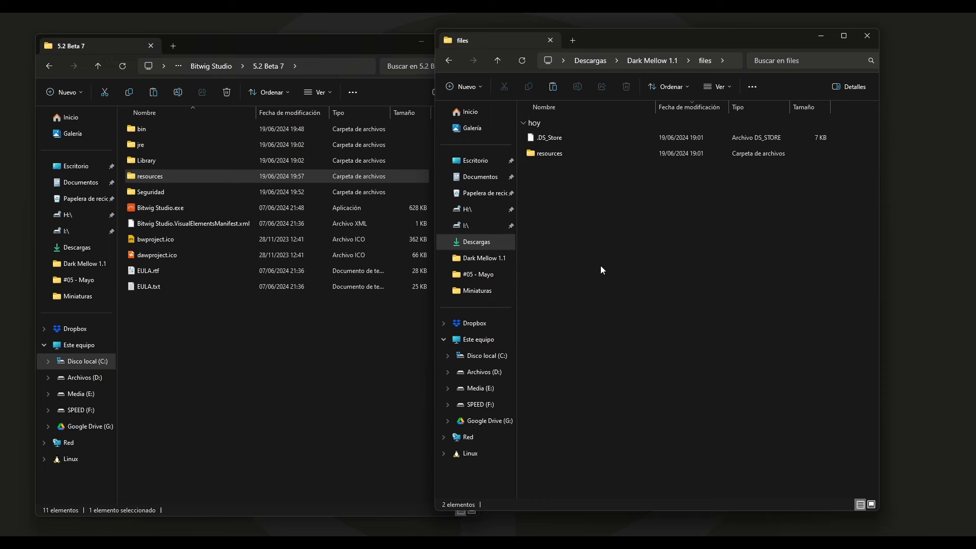
Inspect the theme's extra files by opening resources, icons and browser inside the Dark Mellow files folder
double_click(545, 157)
double_click(544, 157)
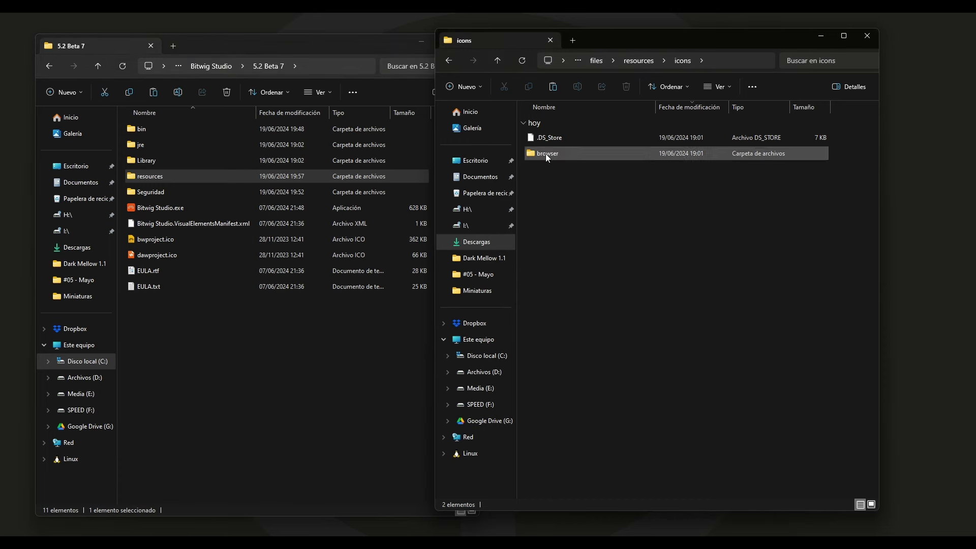
double_click(542, 158)
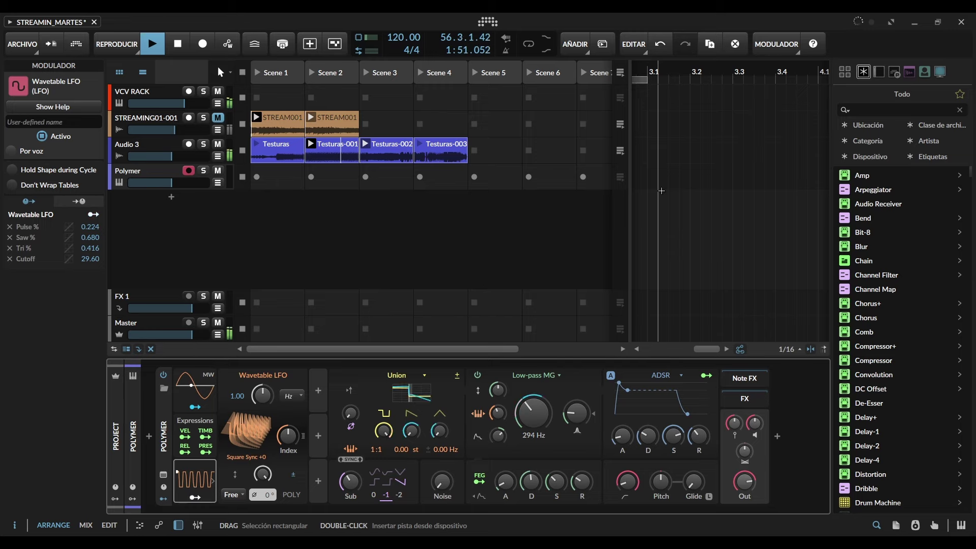
Switch to Discord, review the bitwig channel's messages about running the theme editor from the console and copying icon folders, and return to Bitwig Studio
key("alt+Tab")
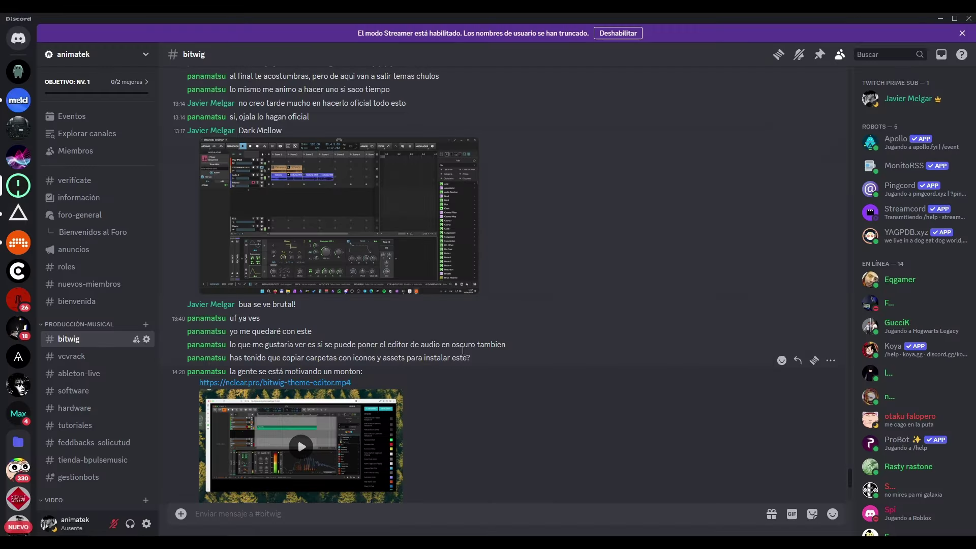
scroll(325, 407, "up", 2)
scroll(362, 356, "up", 7)
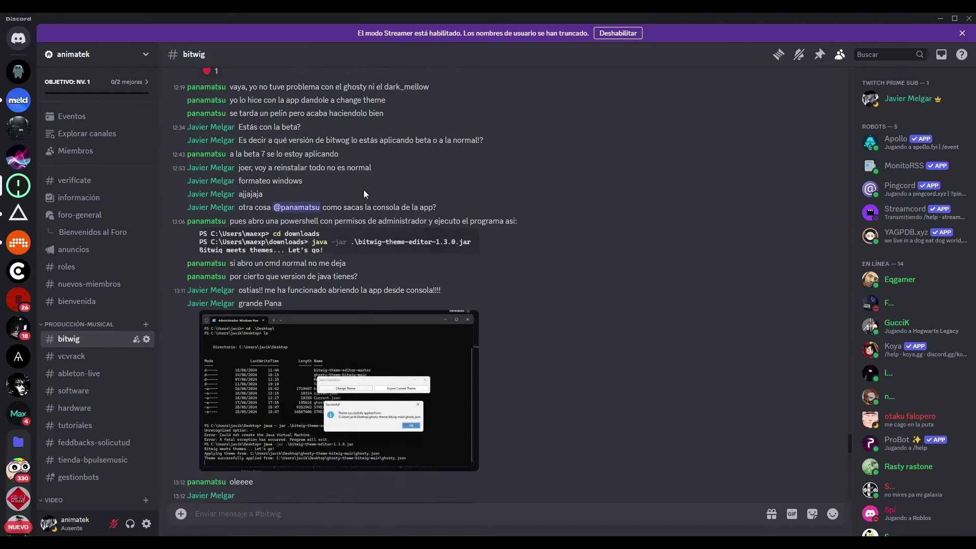
scroll(340, 350, "down", 6)
scroll(349, 369, "down", 12)
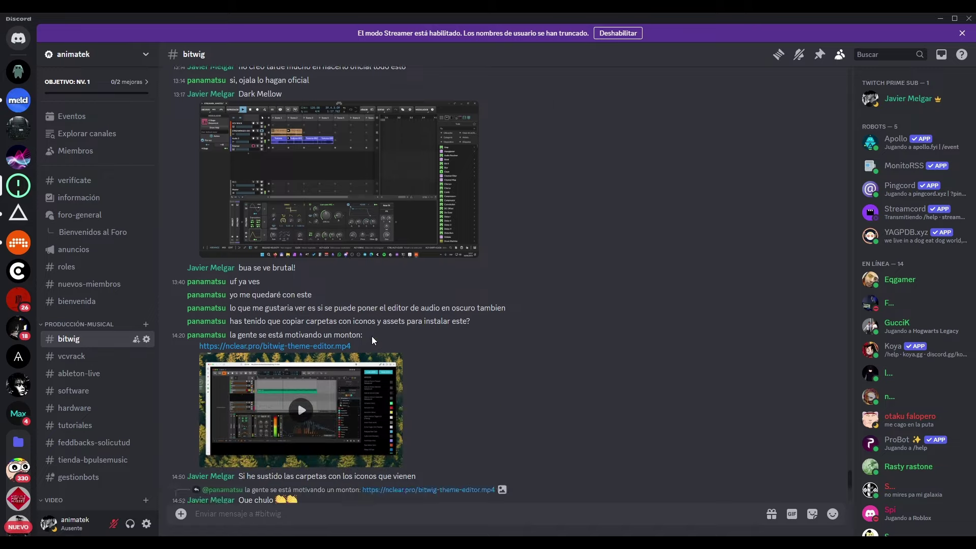
key("alt+Tab")
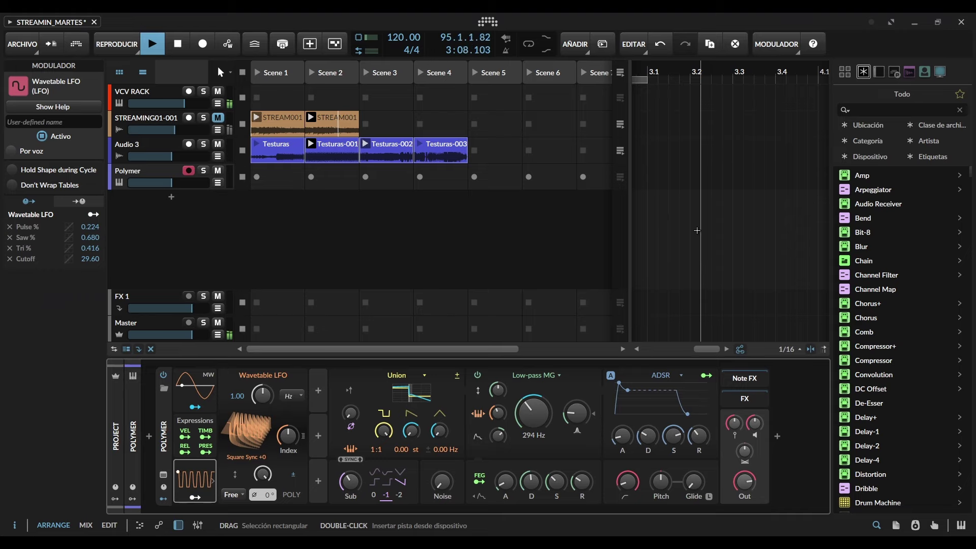